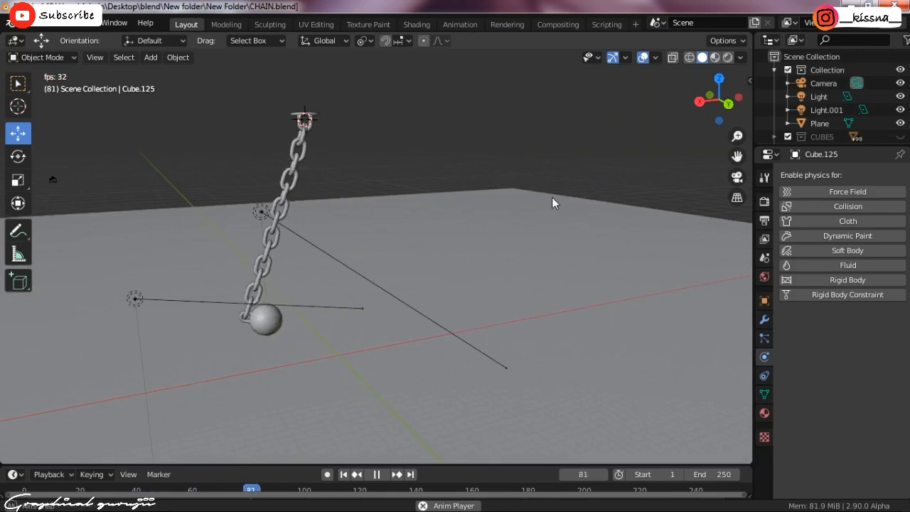
# Step: Examine the finished swinging chain and ball animation from several angles and stop its playback
pyautogui.moveTo(551, 197); pyautogui.dragTo(293, 186, button='middle')
pyautogui.scroll(2, 567, 274)
pyautogui.moveTo(280, 223); pyautogui.dragTo(518, 223, button='middle')
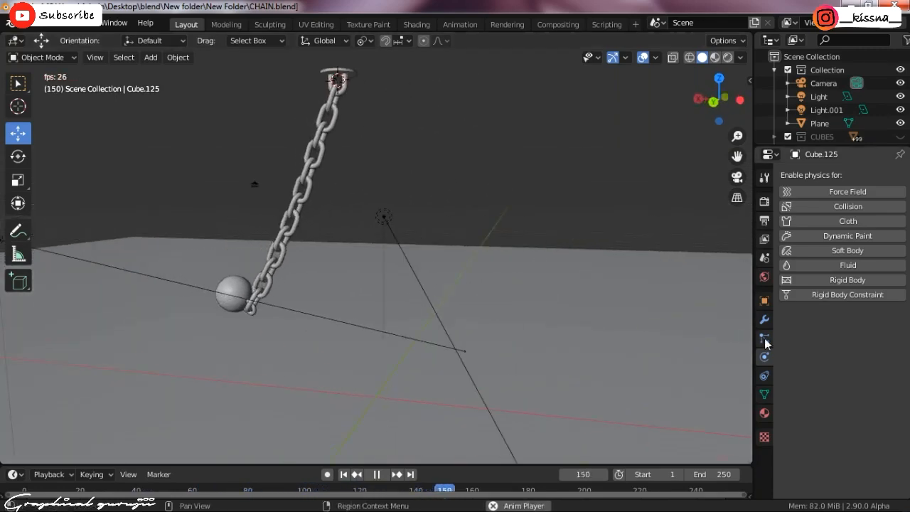
pyautogui.click(376, 474)
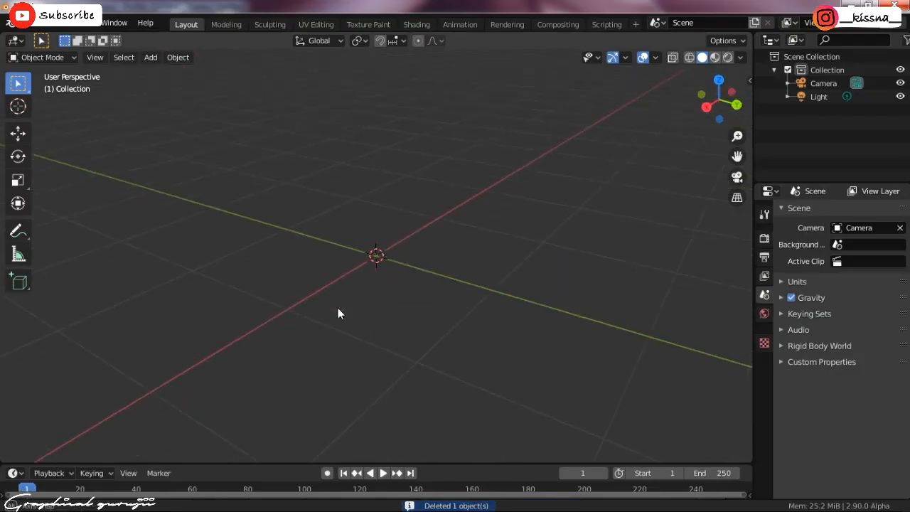
# Step: Add a torus mesh at the world origin of the empty scene
pyautogui.press('KP_1')
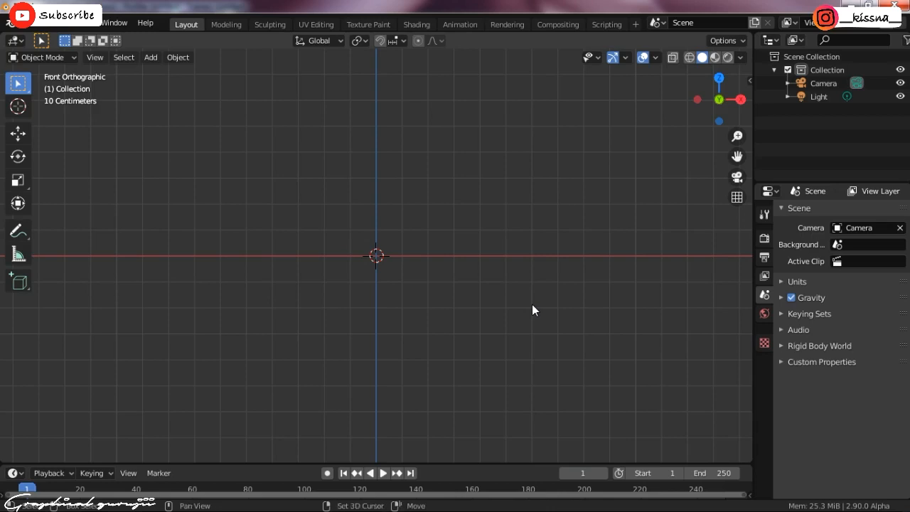
pyautogui.hotkey('shift', 'a')
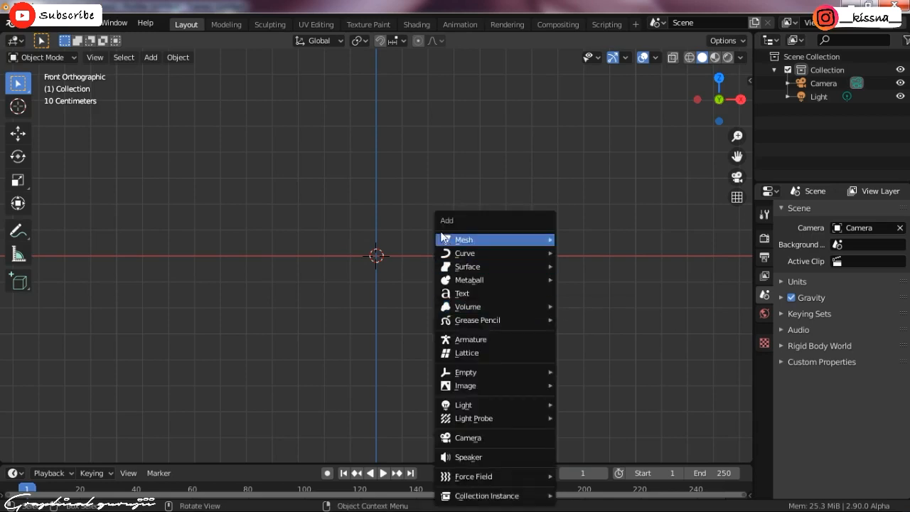
pyautogui.moveTo(536, 240)
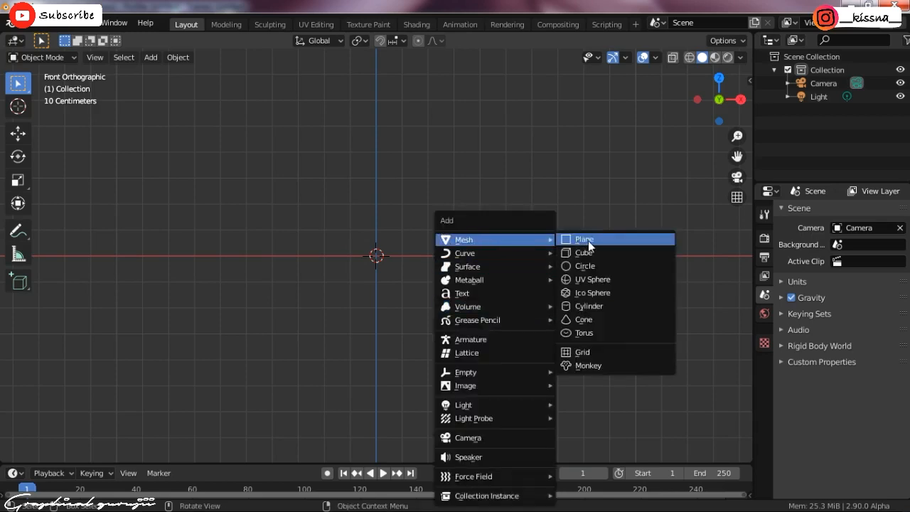
pyautogui.click(582, 332)
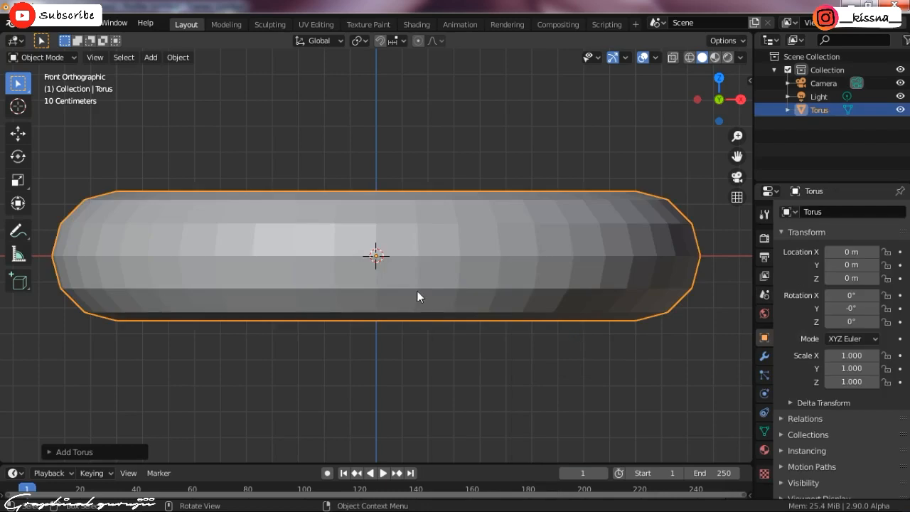
# Step: Set the new torus to 20 major segments and 10 minor segments
pyautogui.press('KP_7')
pyautogui.scroll(-3, 418, 290)
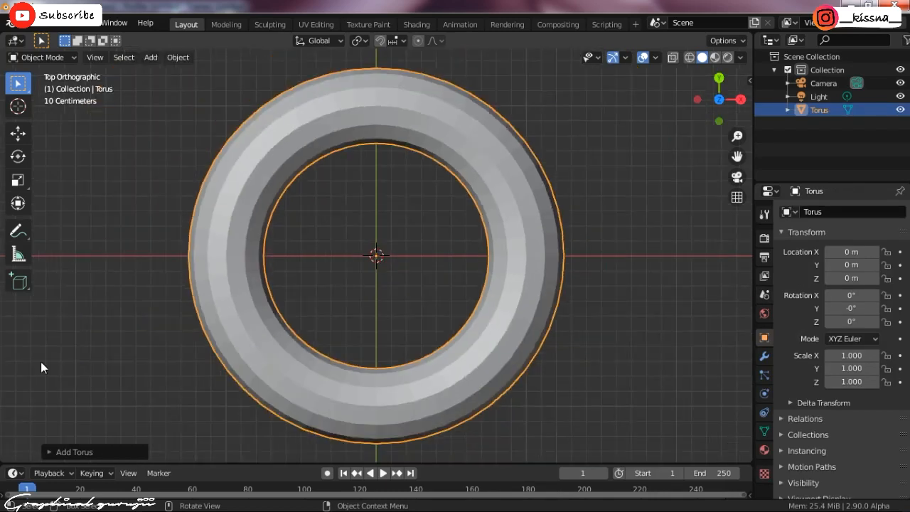
pyautogui.click(59, 451)
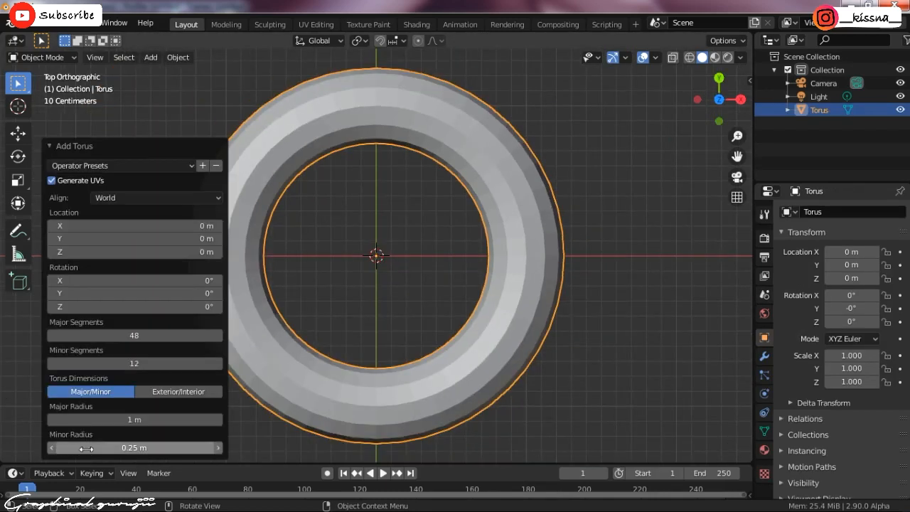
pyautogui.click(98, 339)
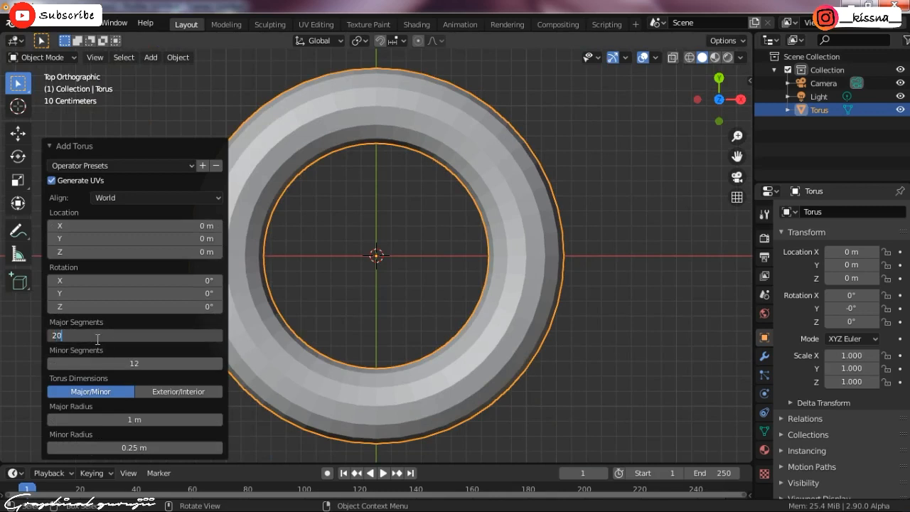
pyautogui.press('Return')
pyautogui.click(95, 362)
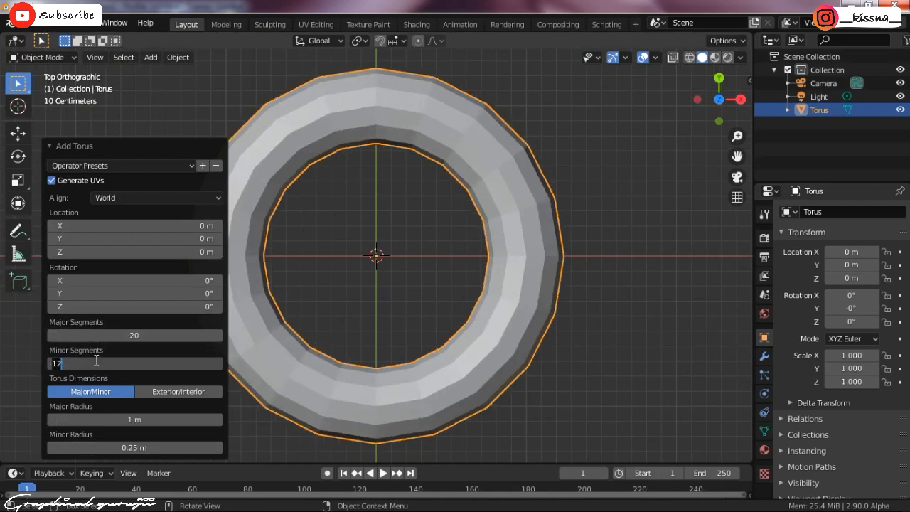
pyautogui.press('Return')
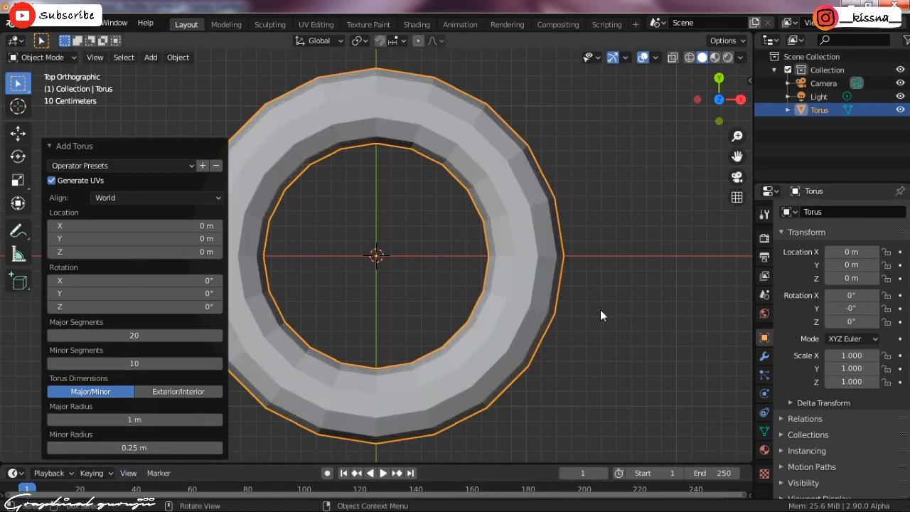
# Step: Open the torus mesh in Edit Mode and enable X-ray display
pyautogui.click(456, 294)
pyautogui.press('Tab')
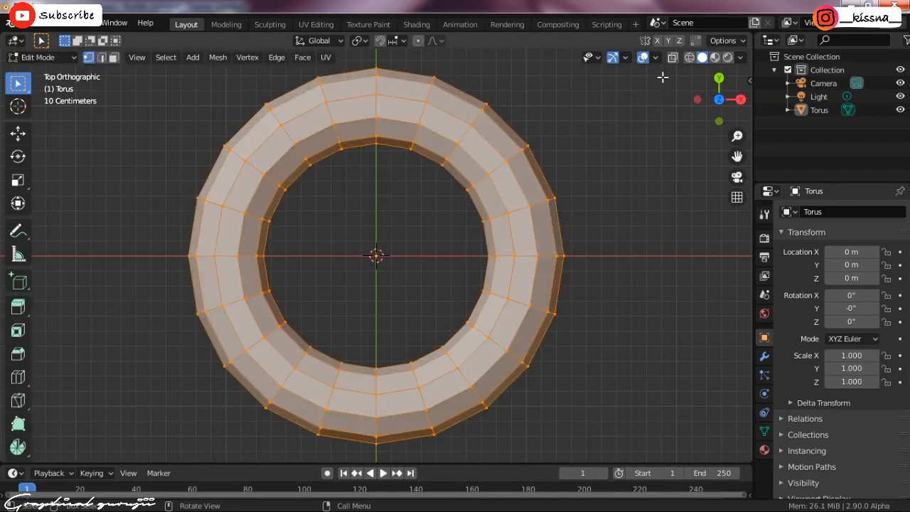
pyautogui.click(678, 58)
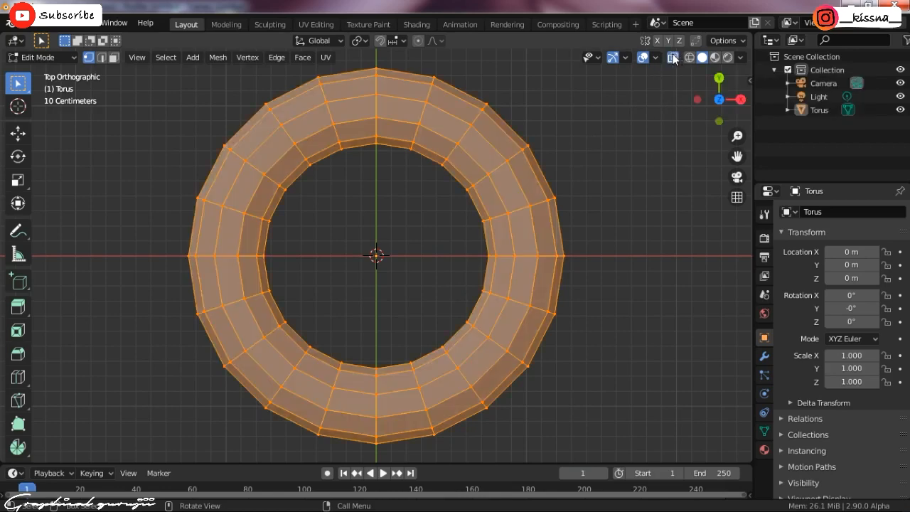
# Step: Extrude the torus's +Y half about 1.44 m along global Y to form a chain link, and return to Object Mode with X-ray off
pyautogui.scroll(-4, 585, 313)
pyautogui.click(234, 157)
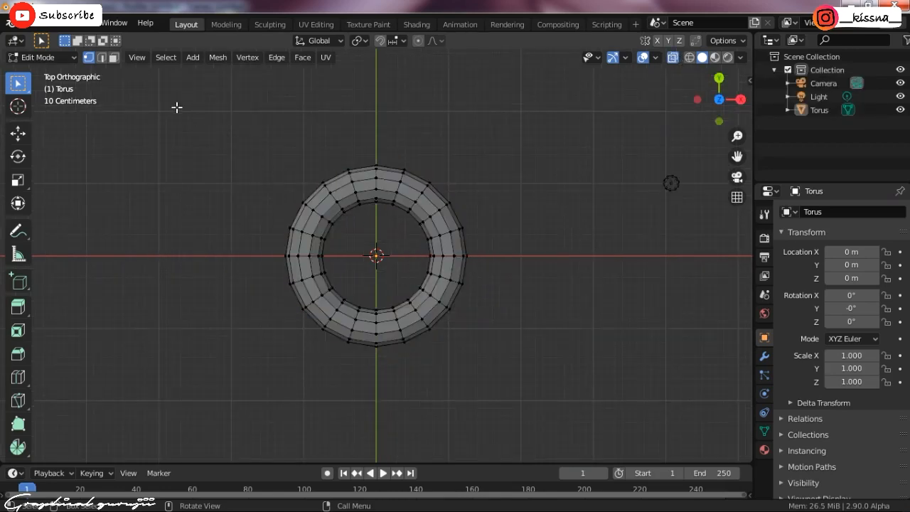
pyautogui.moveTo(157, 85); pyautogui.dragTo(523, 268)
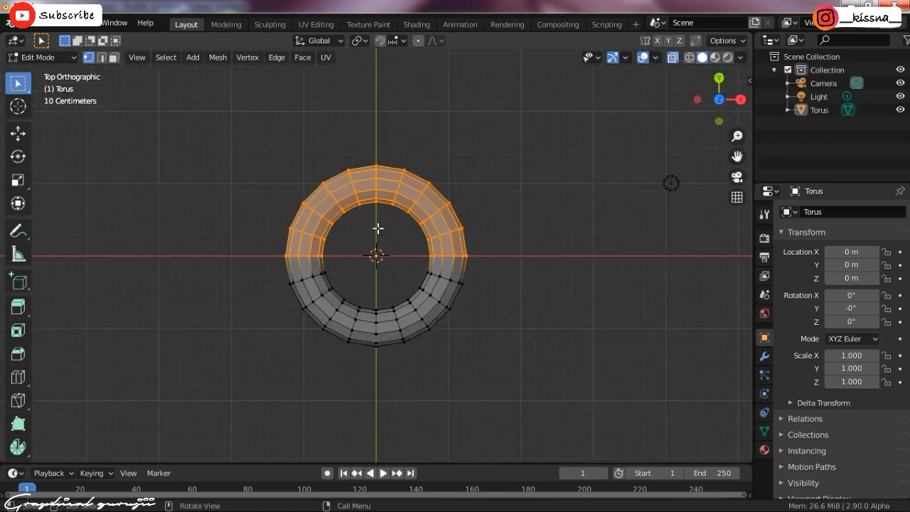
pyautogui.scroll(-2, 427, 318)
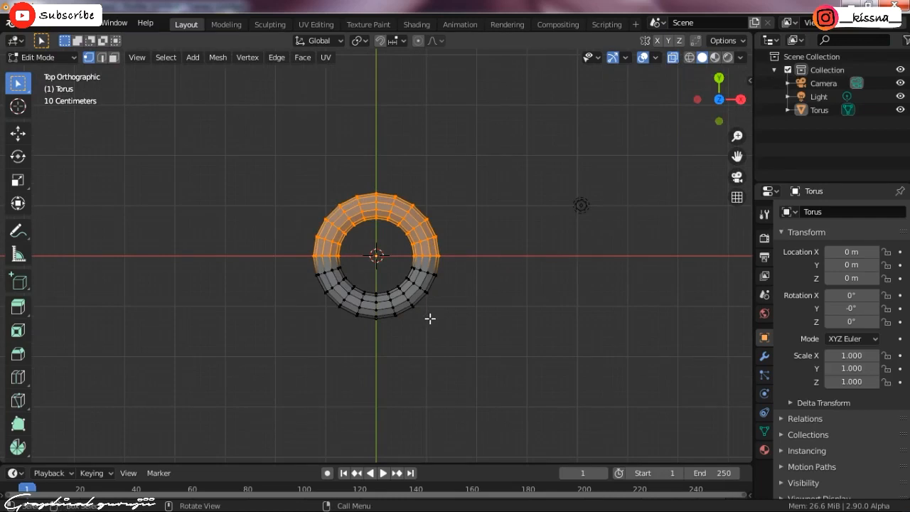
pyautogui.press('e')
pyautogui.press('x')
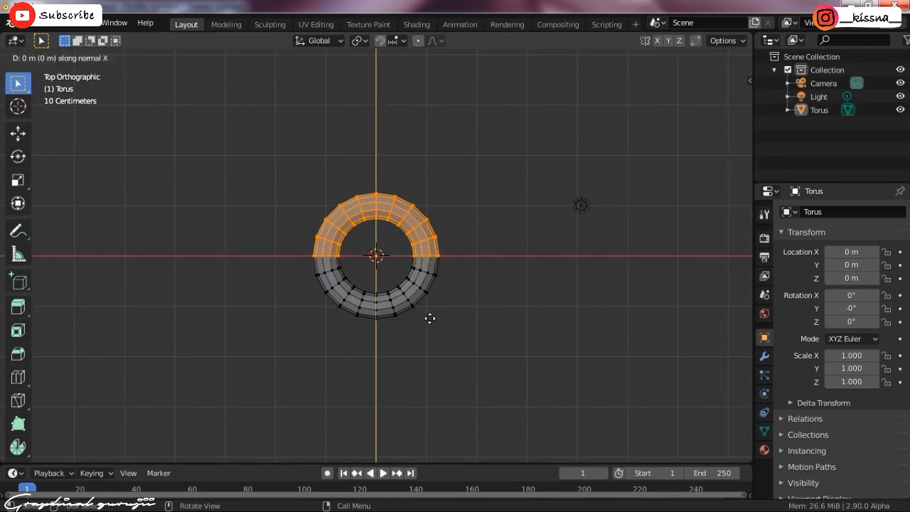
pyautogui.press('y')
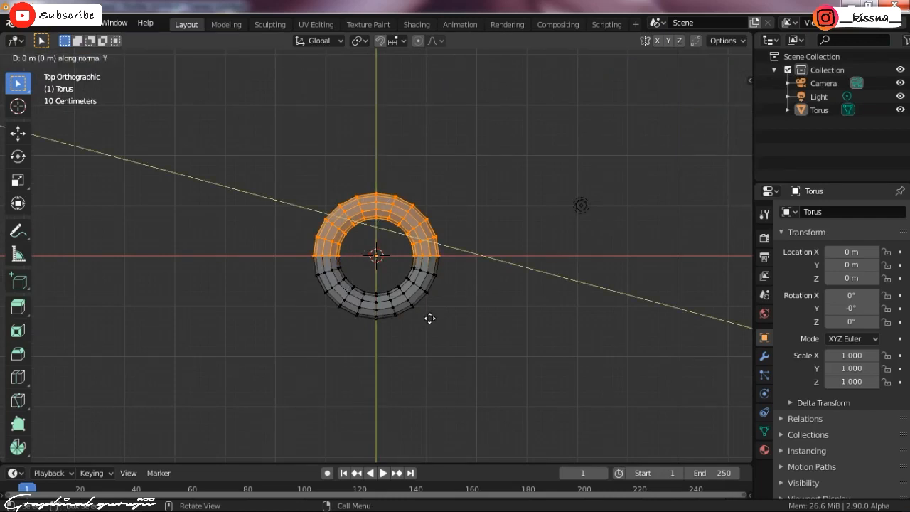
pyautogui.press('y')
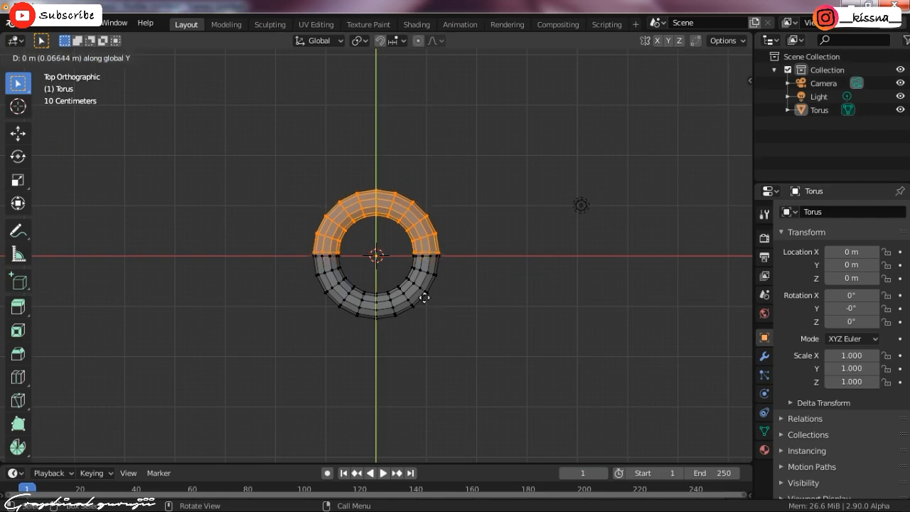
pyautogui.click(449, 246)
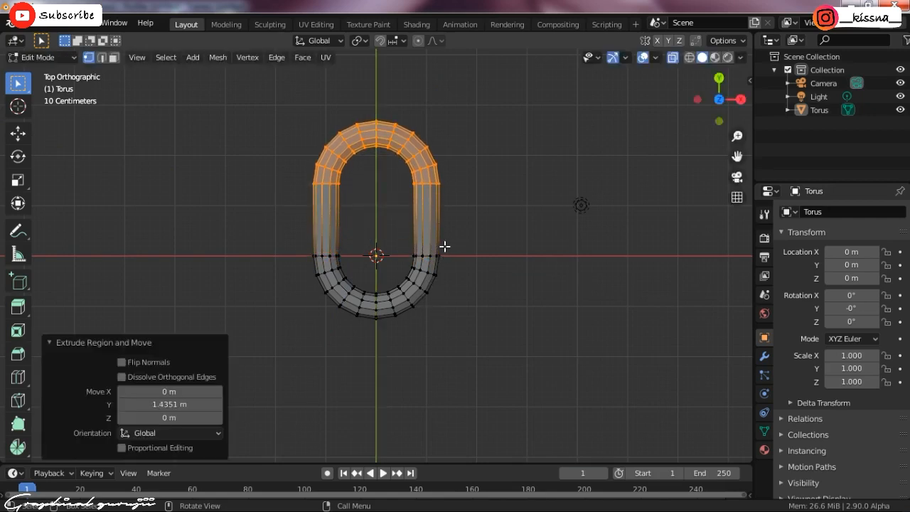
pyautogui.press('Tab')
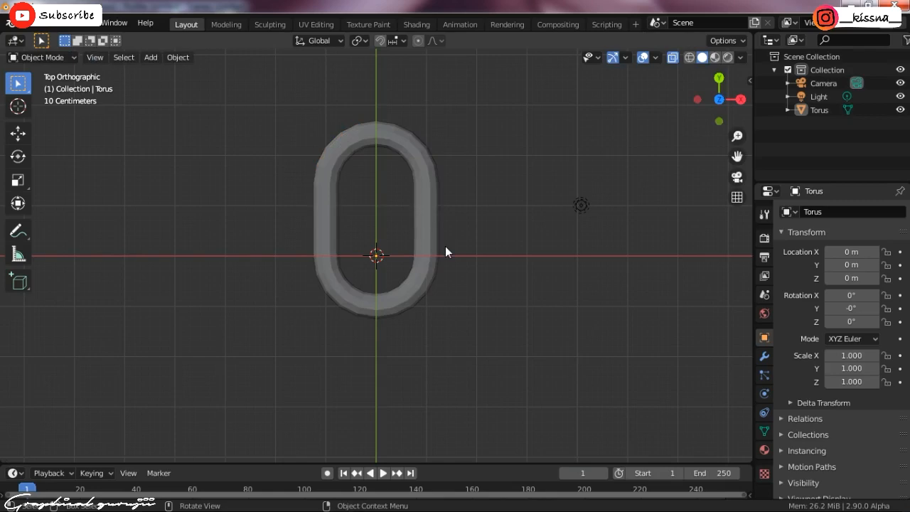
pyautogui.hotkey('alt', 'z')
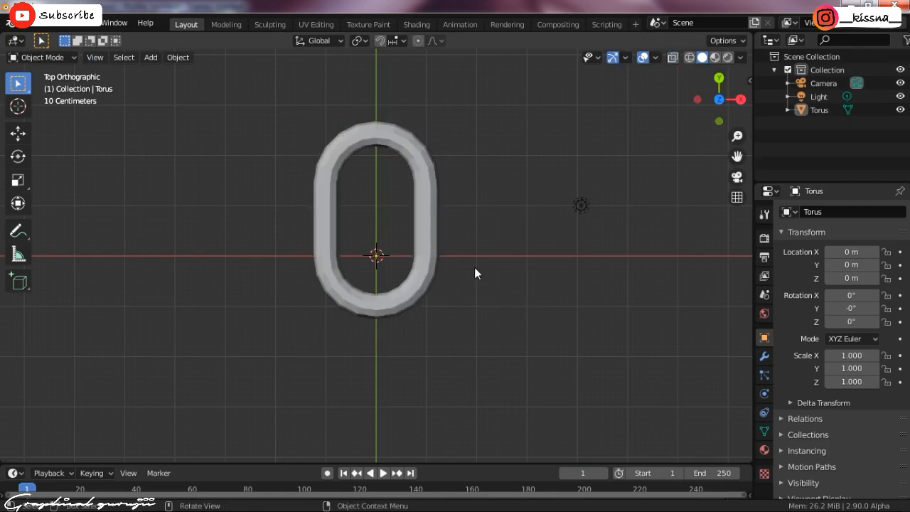
# Step: Add a Subdivision Surface modifier to the chain link with viewport level 2 and render level 3
pyautogui.moveTo(476, 268); pyautogui.dragTo(420, 291, button='middle')
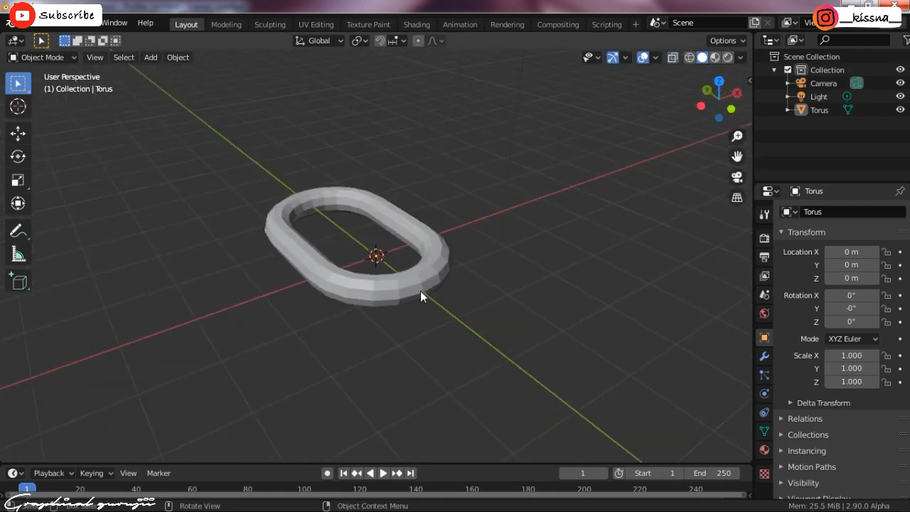
pyautogui.click(763, 355)
pyautogui.click(803, 211)
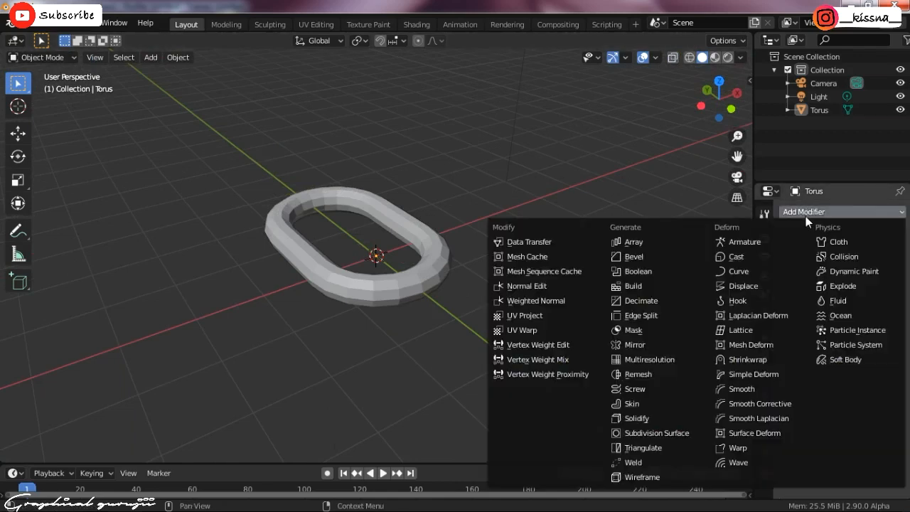
pyautogui.click(676, 432)
pyautogui.scroll(5, 461, 341)
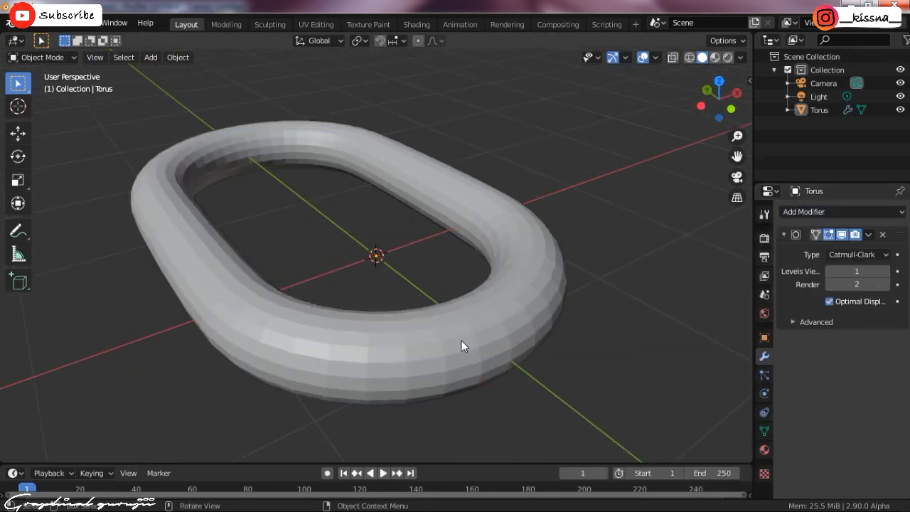
pyautogui.click(885, 284)
pyautogui.click(884, 271)
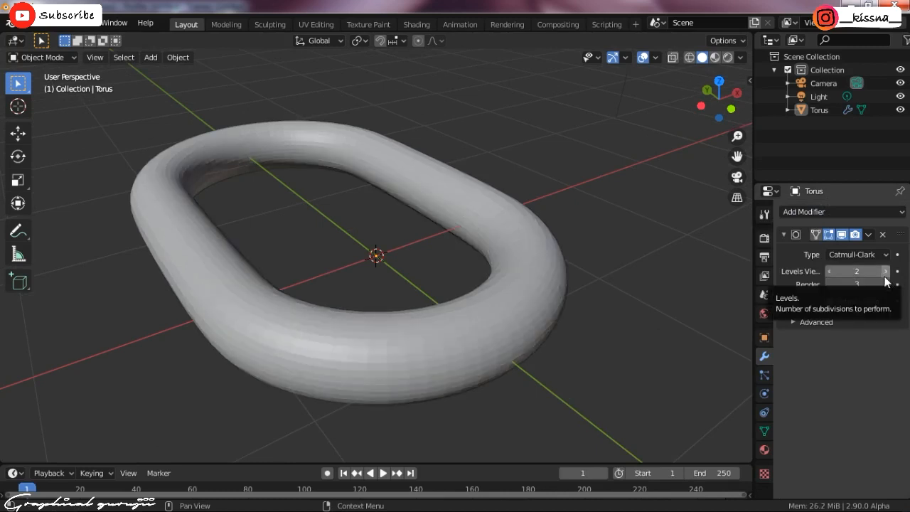
# Step: Apply smooth shading to the chain link
pyautogui.scroll(3, 547, 307)
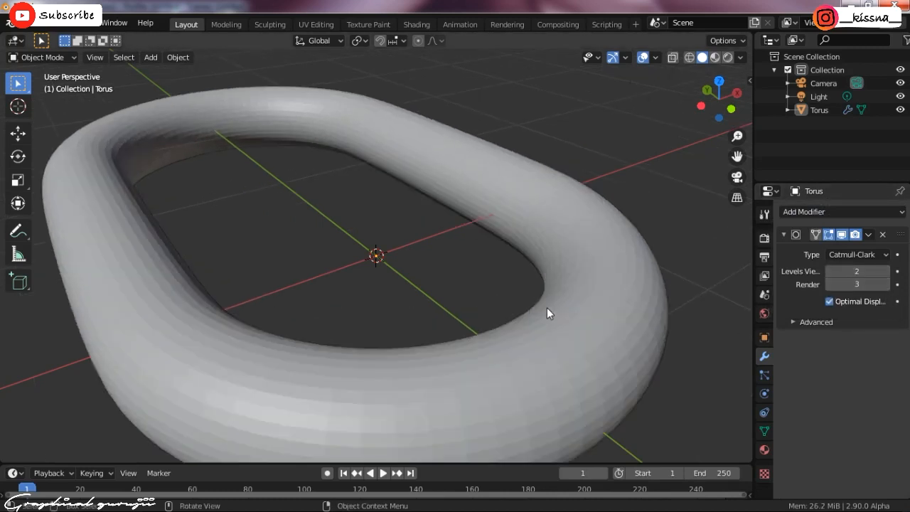
pyautogui.click(547, 307)
pyautogui.rightClick(546, 307)
pyautogui.click(539, 281)
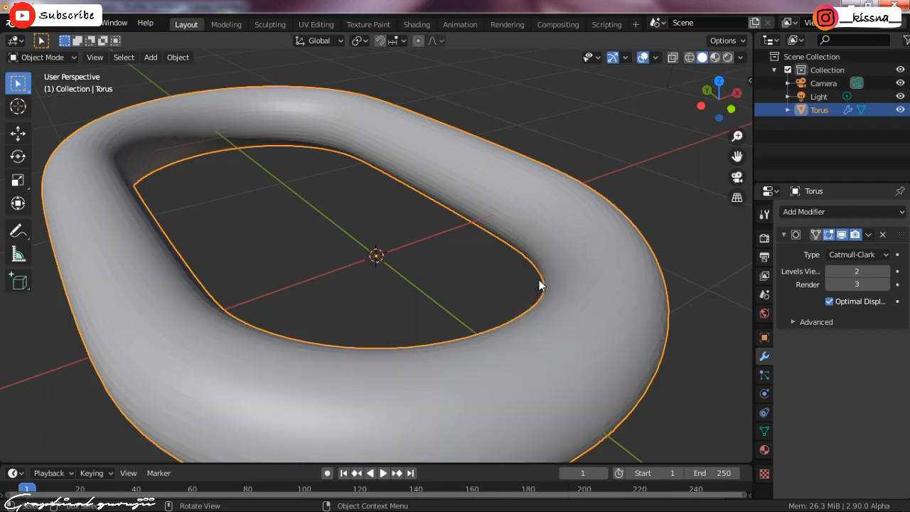
# Step: Enable Rigid Body physics on the chain link and set its collision shape to Mesh
pyautogui.scroll(-5, 594, 297)
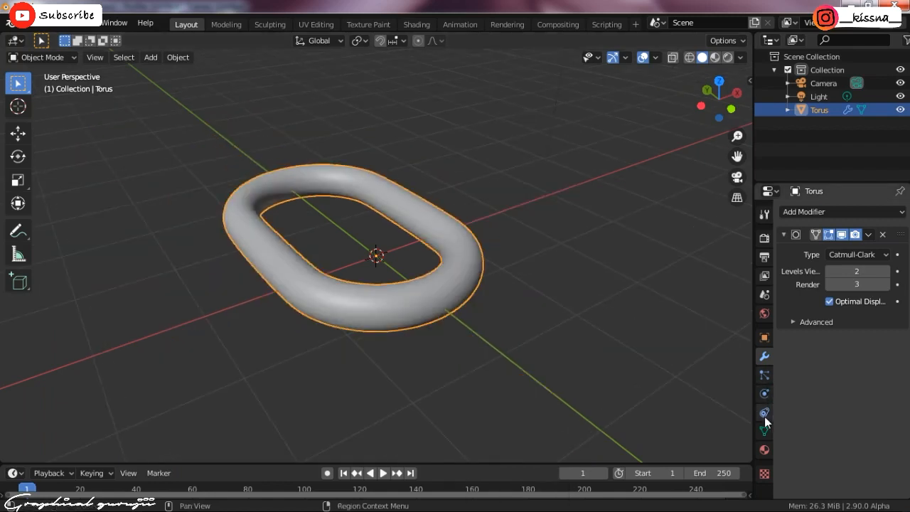
pyautogui.click(764, 414)
pyautogui.click(764, 393)
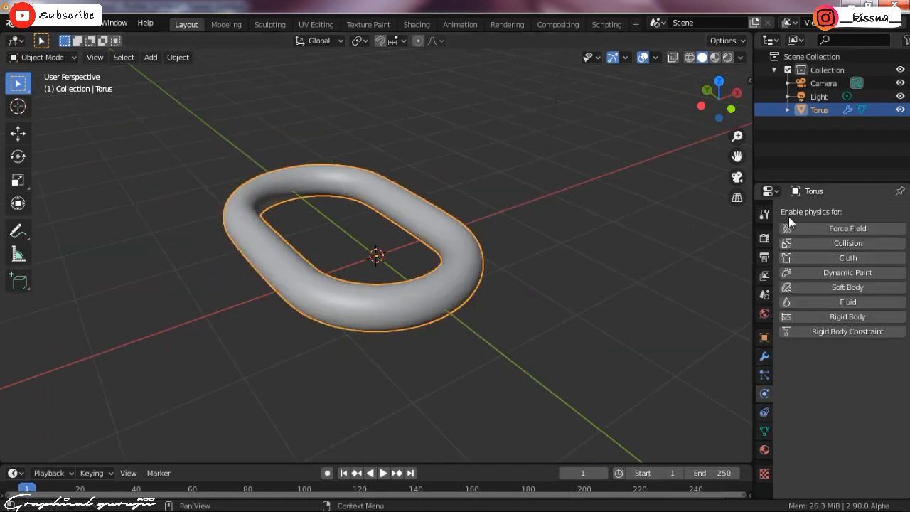
pyautogui.click(830, 317)
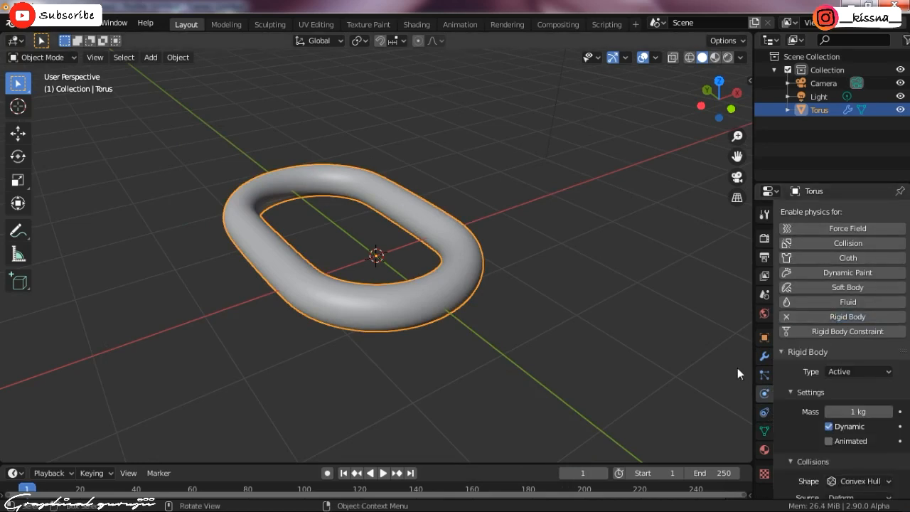
pyautogui.scroll(-3, 837, 365)
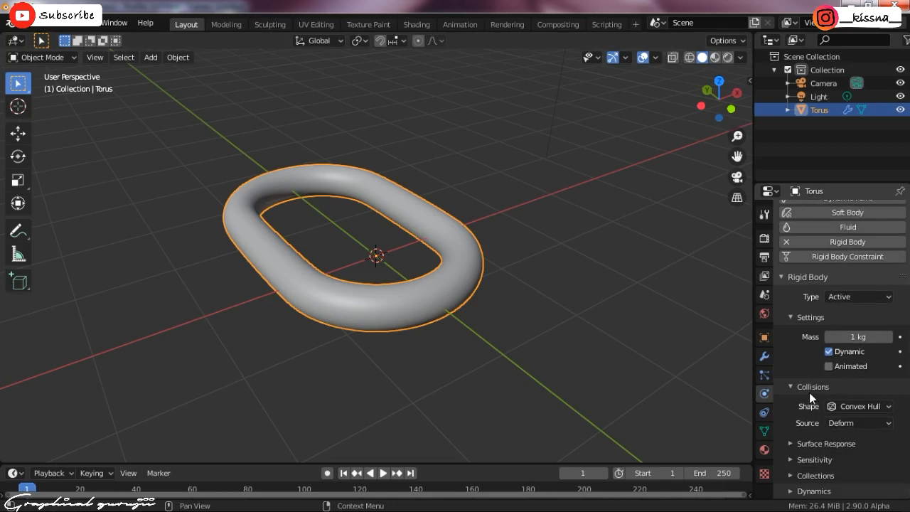
pyautogui.click(861, 407)
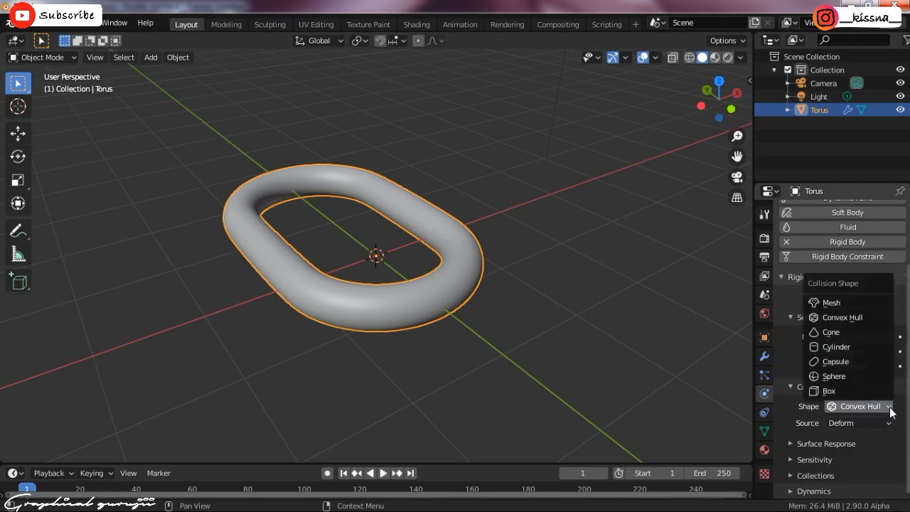
pyautogui.click(831, 302)
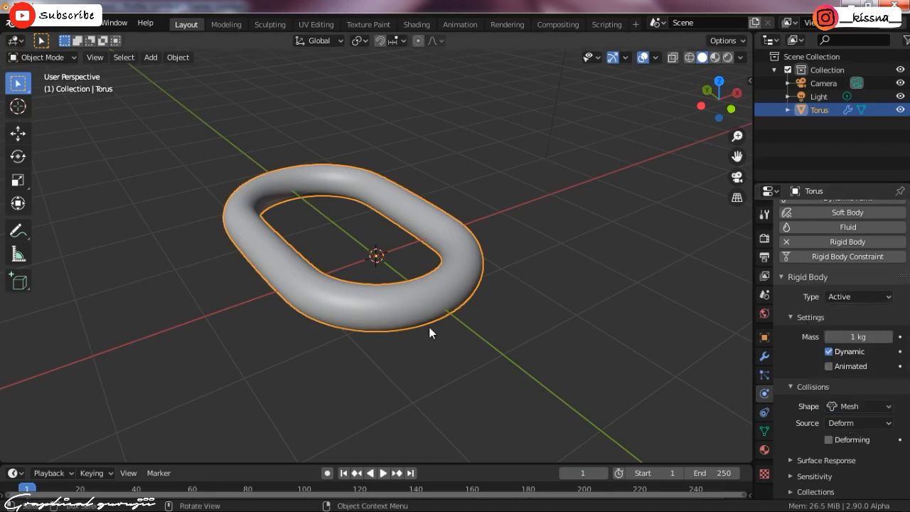
# Step: Set the chain link's origin to its geometry
pyautogui.press('KP_3')
pyautogui.scroll(2, 415, 298)
pyautogui.rightClick(404, 269)
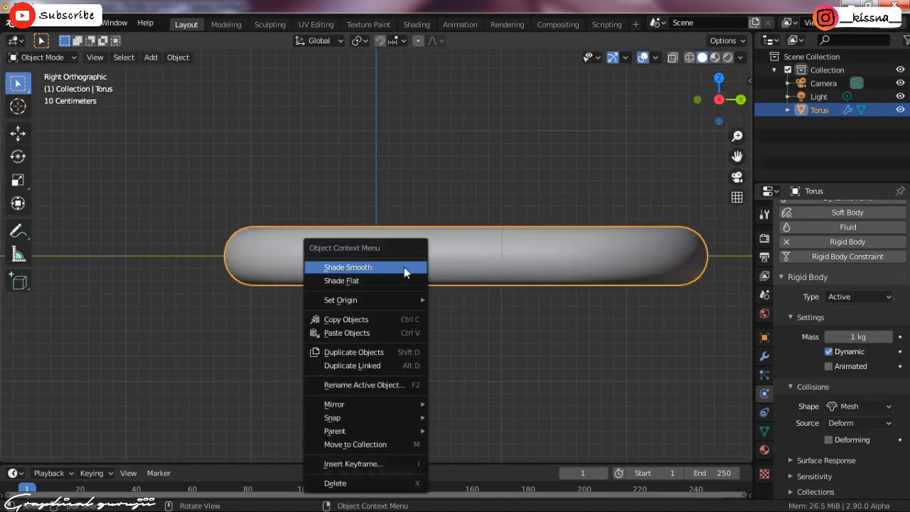
pyautogui.moveTo(404, 300)
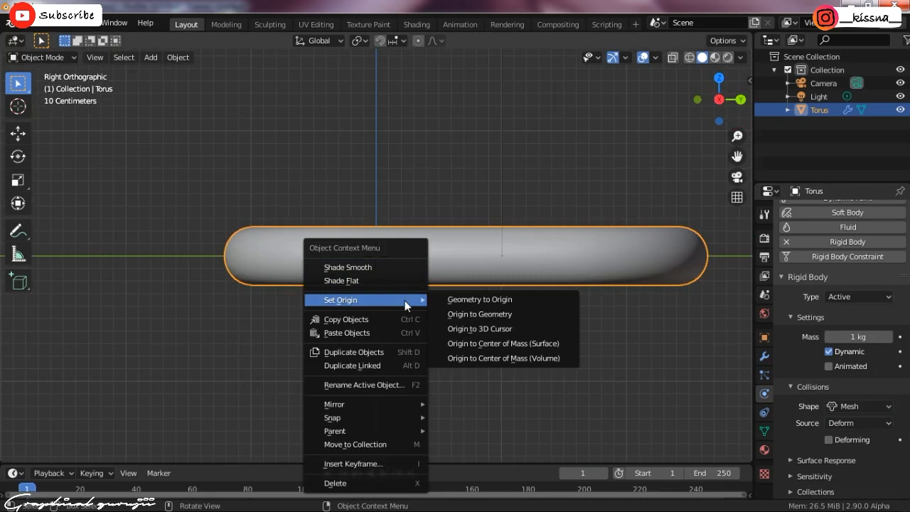
pyautogui.click(466, 314)
# Step: Rotate the chain link 90° in the right orthographic view so that it stands upright
pyautogui.write('r')
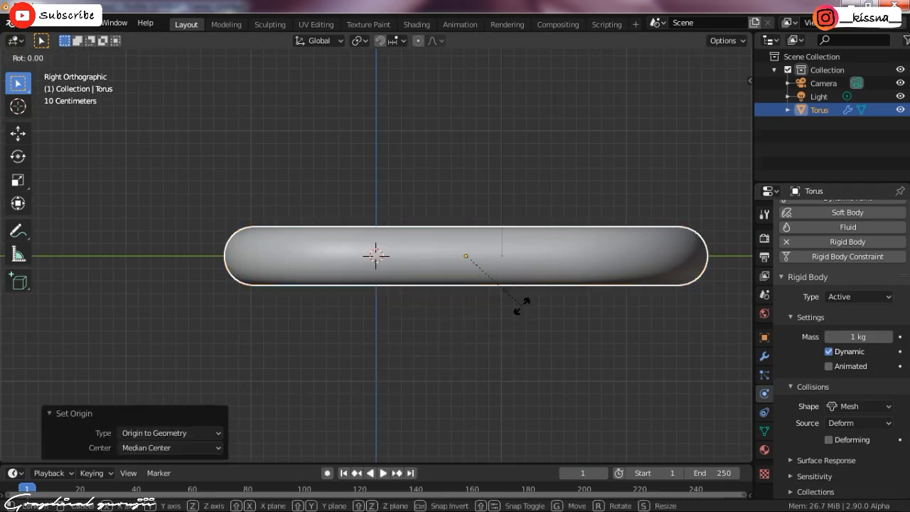
pyautogui.write('90')
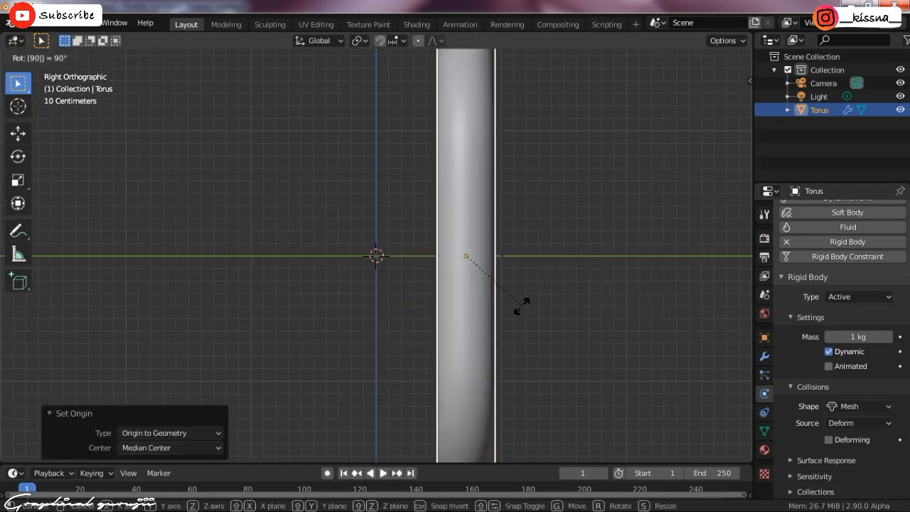
pyautogui.press('Return')
pyautogui.moveTo(521, 310); pyautogui.dragTo(530, 269, button='middle')
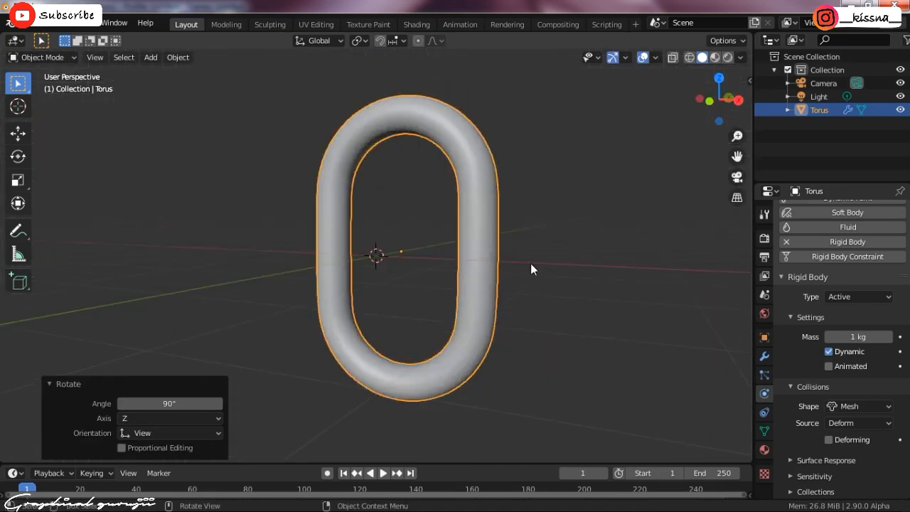
pyautogui.press('KP_1')
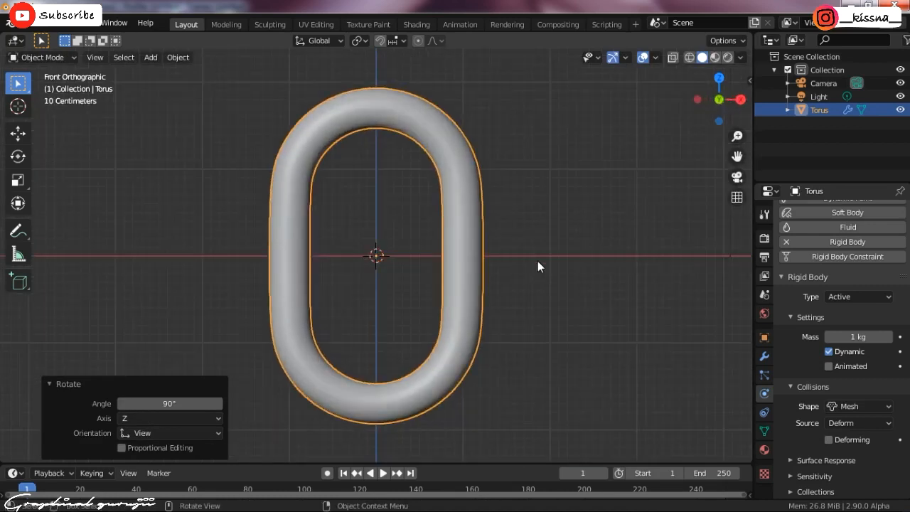
# Step: Duplicate the chain link and move the copy about 1.83 m up along global Z
pyautogui.scroll(-7, 537, 261)
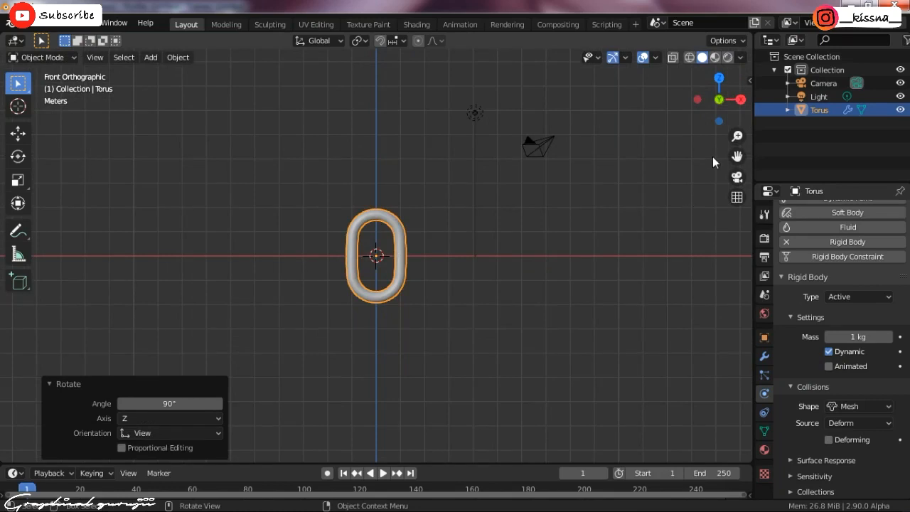
pyautogui.moveTo(736, 156); pyautogui.dragTo(737, 205)
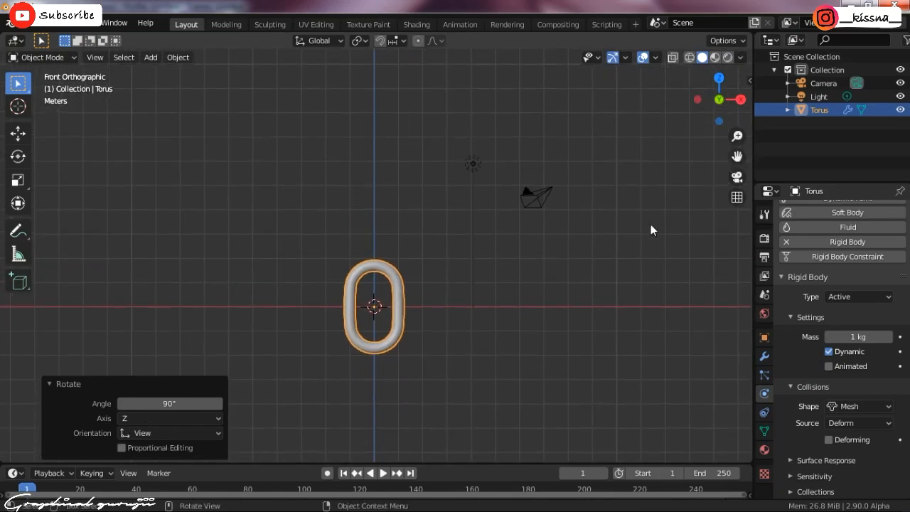
pyautogui.scroll(-3, 488, 301)
pyautogui.scroll(3, 480, 305)
pyautogui.scroll(-1, 480, 312)
pyautogui.scroll(-1, 480, 317)
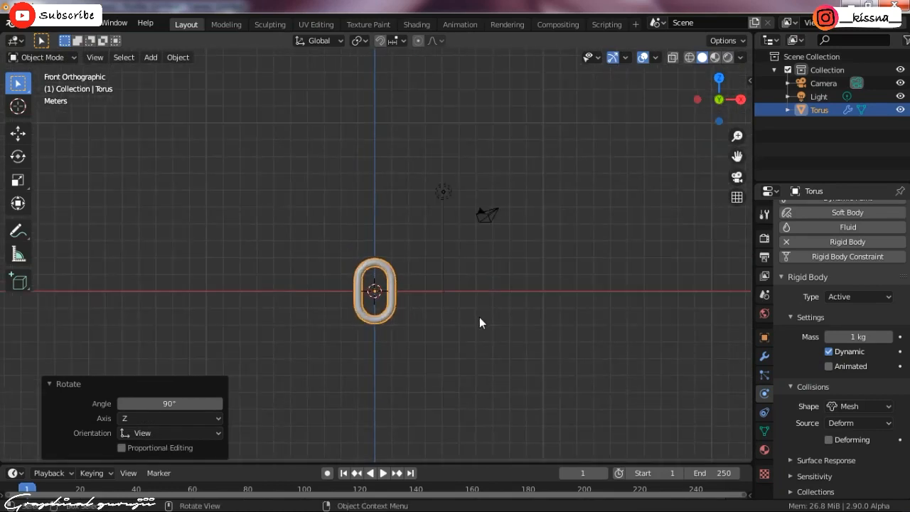
pyautogui.hotkey('shift', 'd')
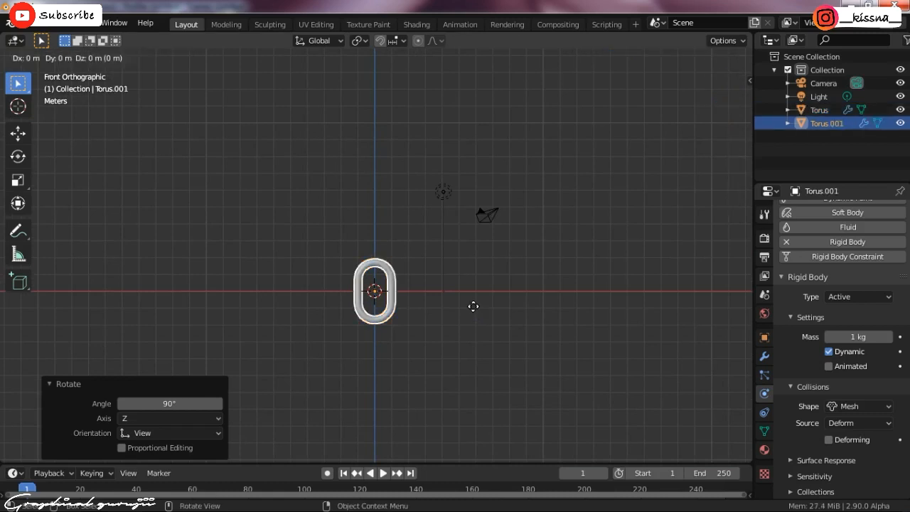
pyautogui.press('z')
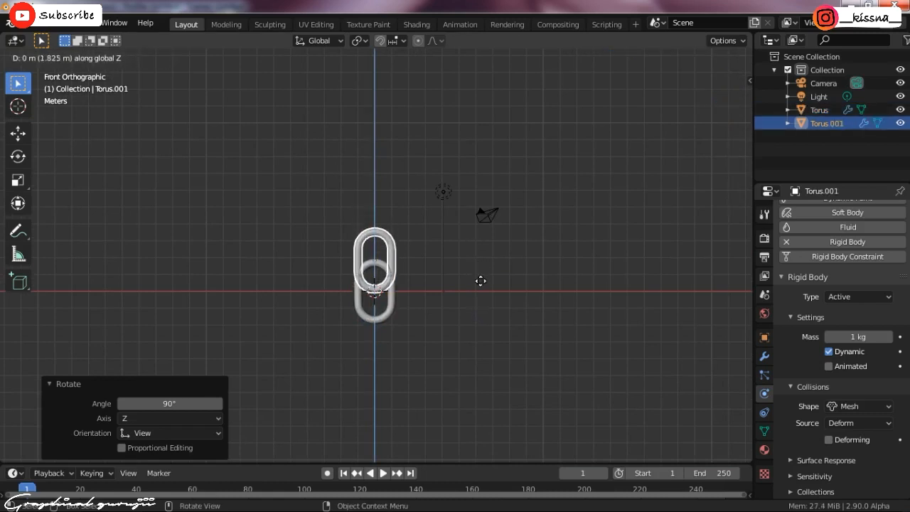
pyautogui.click(480, 282)
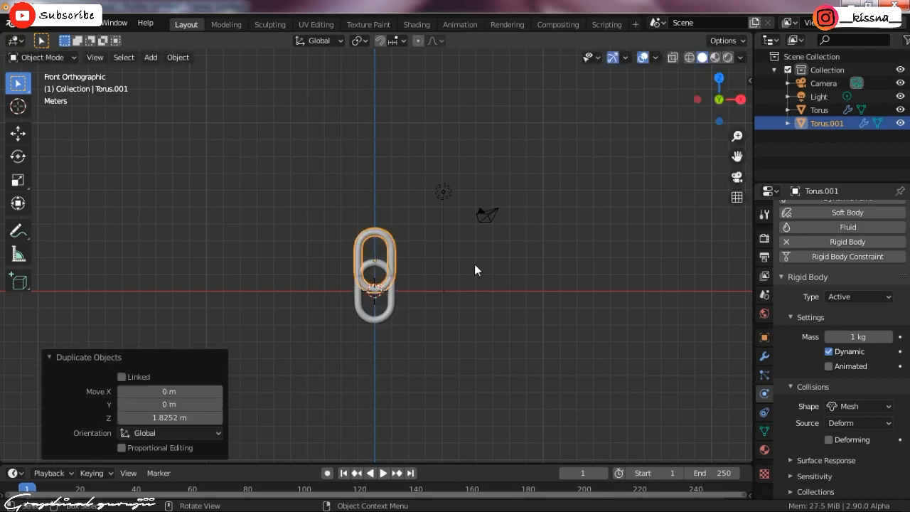
# Step: Rotate the duplicated upper link 90° about global Z so that it interlocks with the lower one
pyautogui.press('KP_3')
pyautogui.write('r')
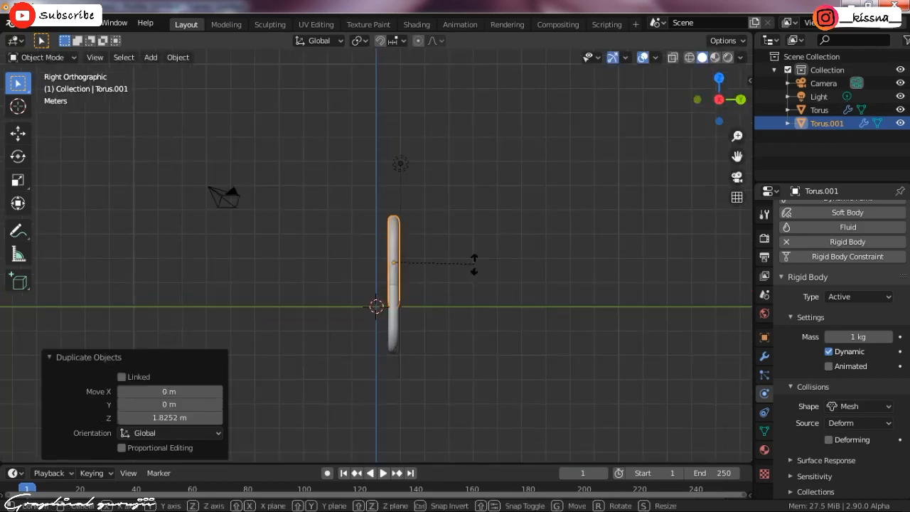
pyautogui.write('z90')
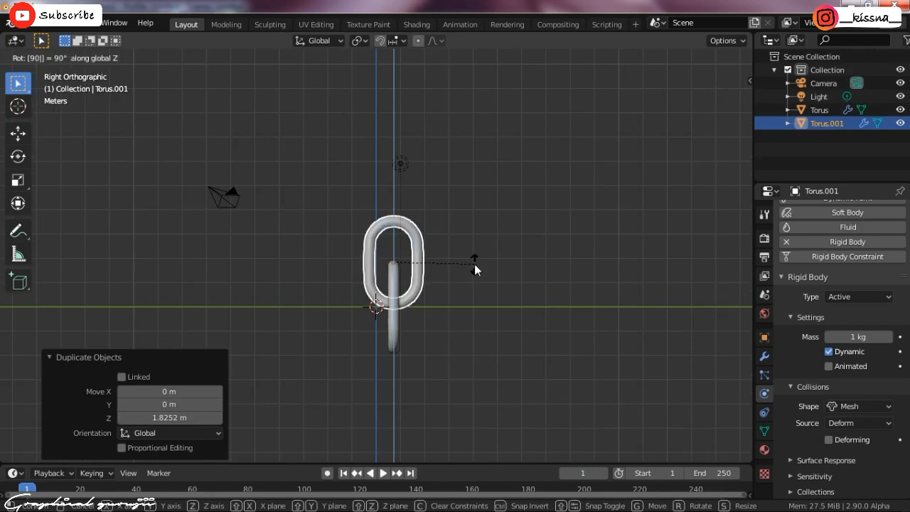
pyautogui.press('Return')
pyautogui.scroll(3, 511, 278)
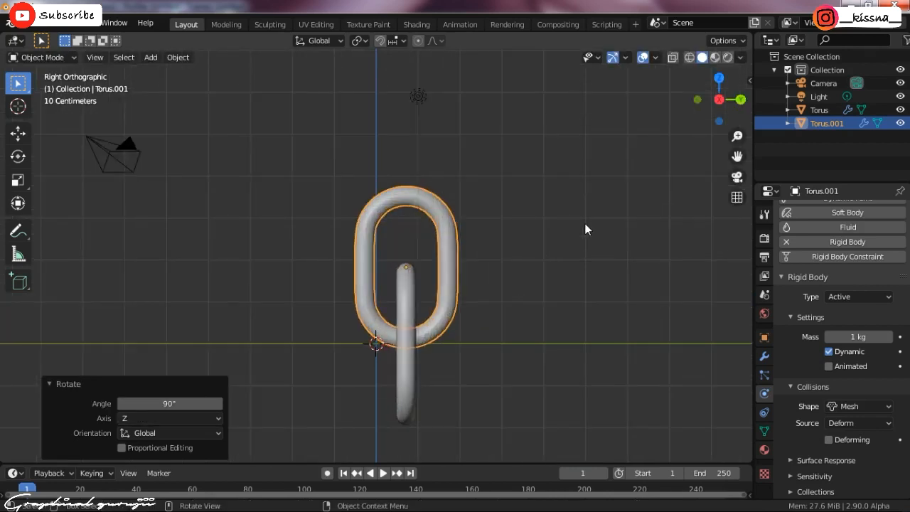
# Step: Start the Shortcut VUr on-screen key display and hide the sidebar again
pyautogui.press('n')
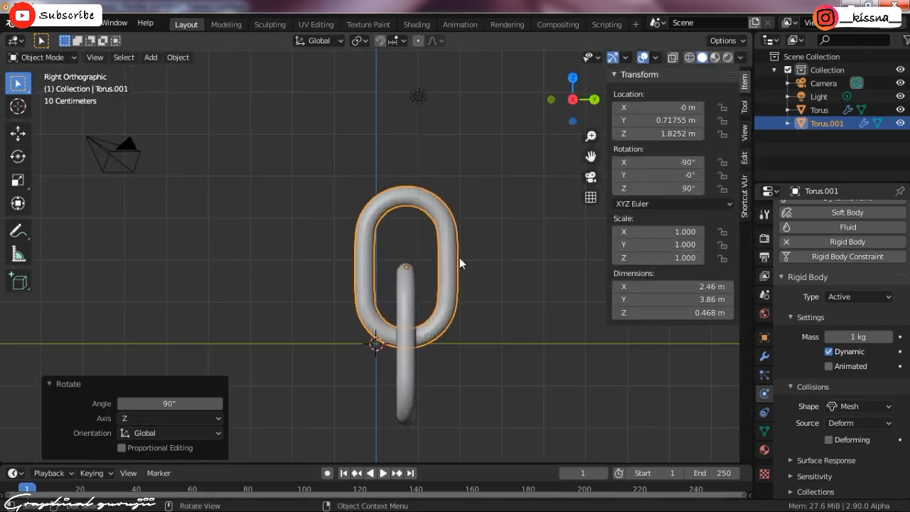
pyautogui.click(744, 192)
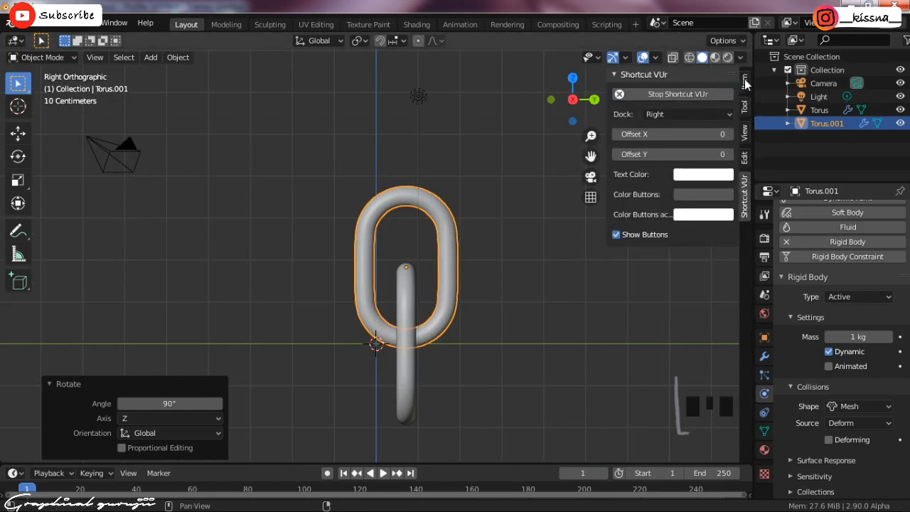
pyautogui.click(744, 81)
pyautogui.press('n')
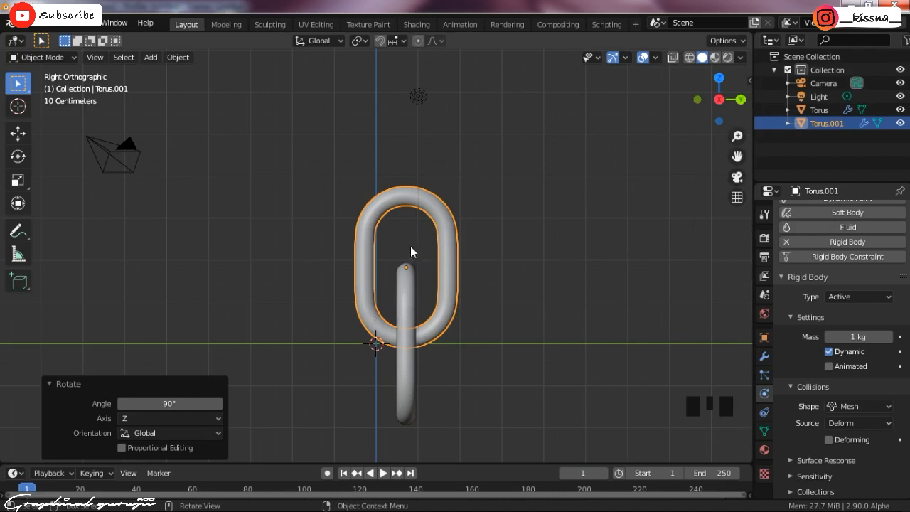
# Step: Duplicate both chain links together and move the copies about 4.03 m up along global Z
pyautogui.keyDown('shift'); pyautogui.click(407, 307); pyautogui.keyUp('shift')
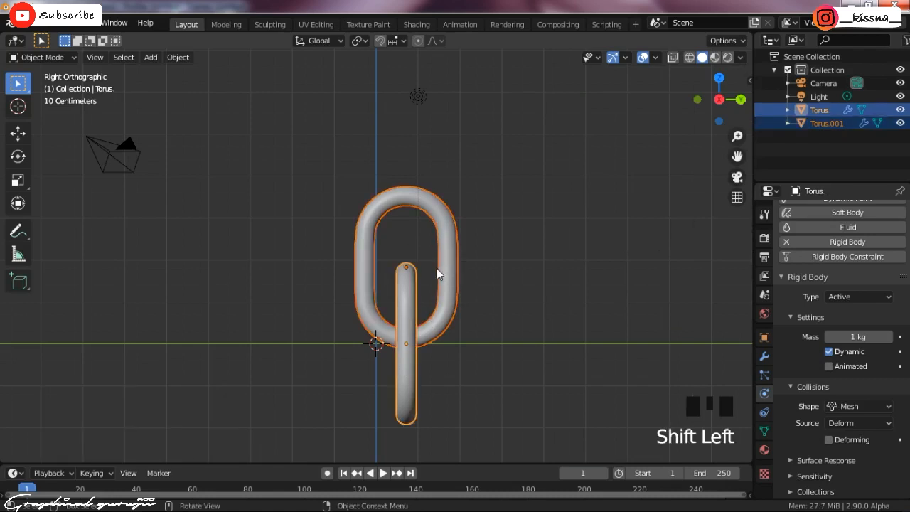
pyautogui.hotkey('shift', 'd')
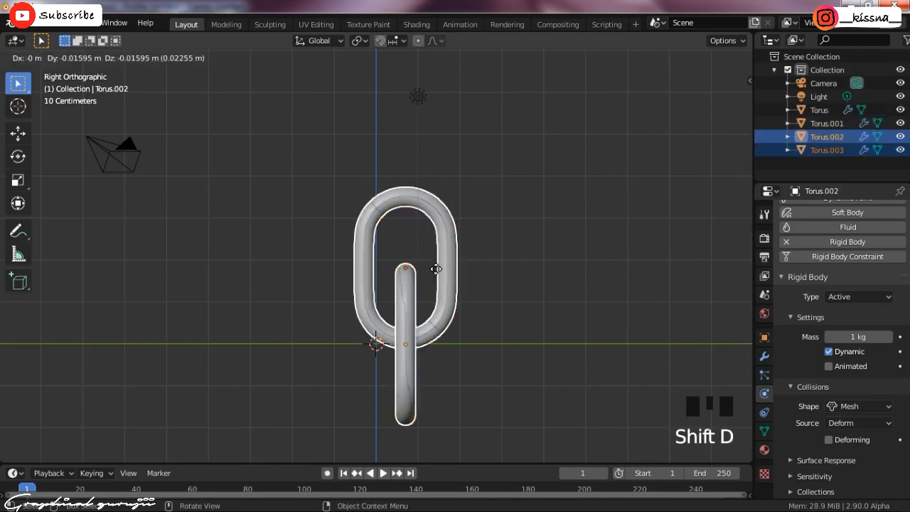
pyautogui.press('z')
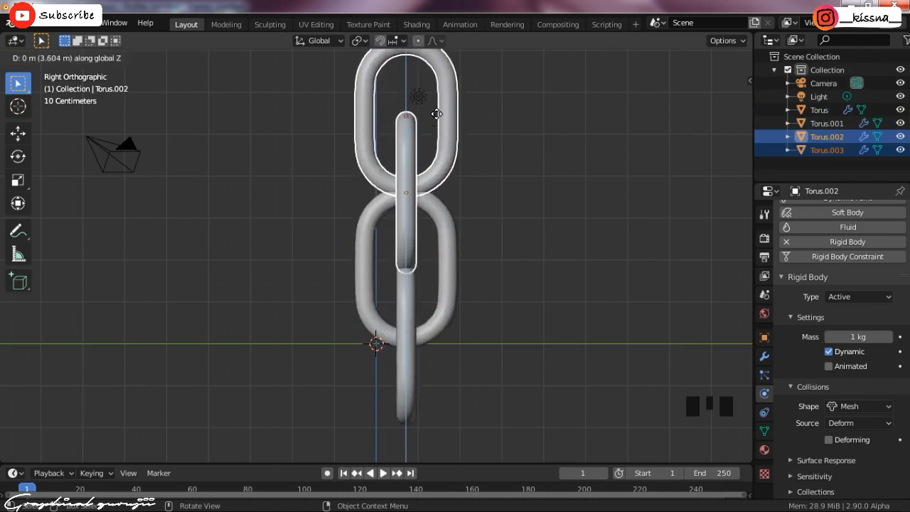
pyautogui.click(436, 99)
pyautogui.scroll(-9, 486, 273)
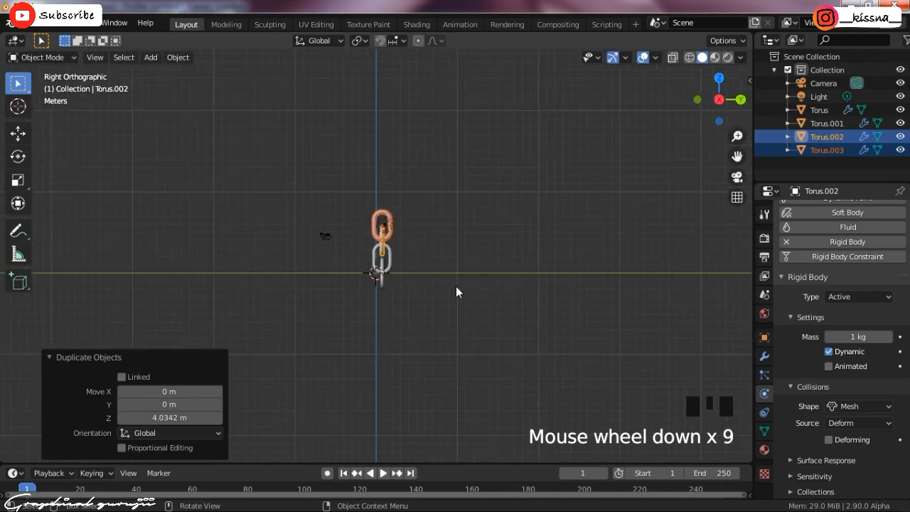
# Step: Repeat the duplicate-and-move operation to extend the chain upward to six pairs of links
pyautogui.hotkey('shift', 'r')
pyautogui.hotkey('shift', 'r')
pyautogui.hotkey('shift', 'r')
pyautogui.hotkey('shift', 'r')
pyautogui.hotkey('shift', 'r')
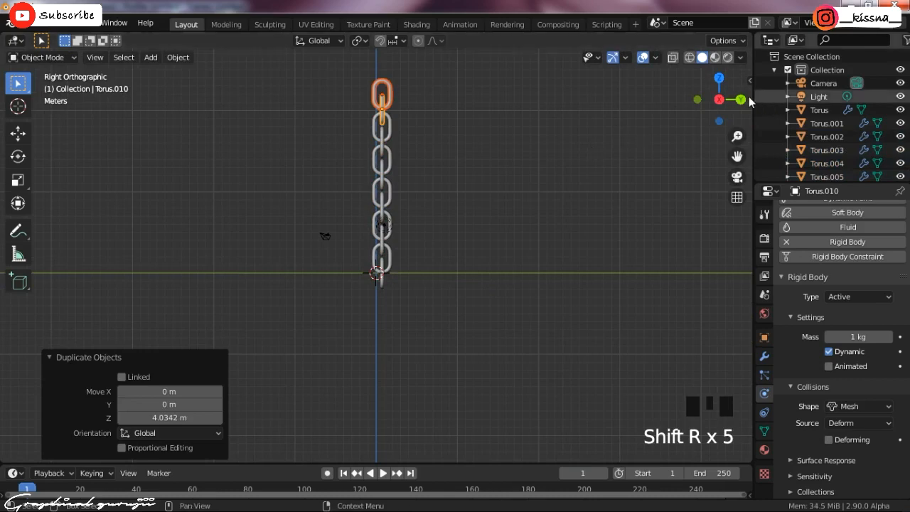
# Step: Deselect the links, play the rigid body simulation to check how the chain falls, and return to frame 1
pyautogui.moveTo(713, 125); pyautogui.dragTo(740, 104)
pyautogui.scroll(-3, 520, 171)
pyautogui.click(442, 172)
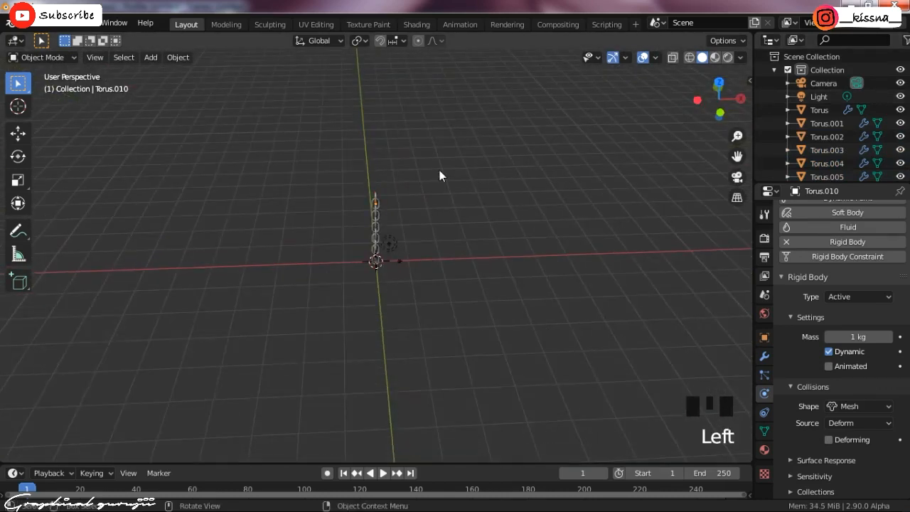
pyautogui.scroll(4, 433, 213)
pyautogui.scroll(3, 426, 270)
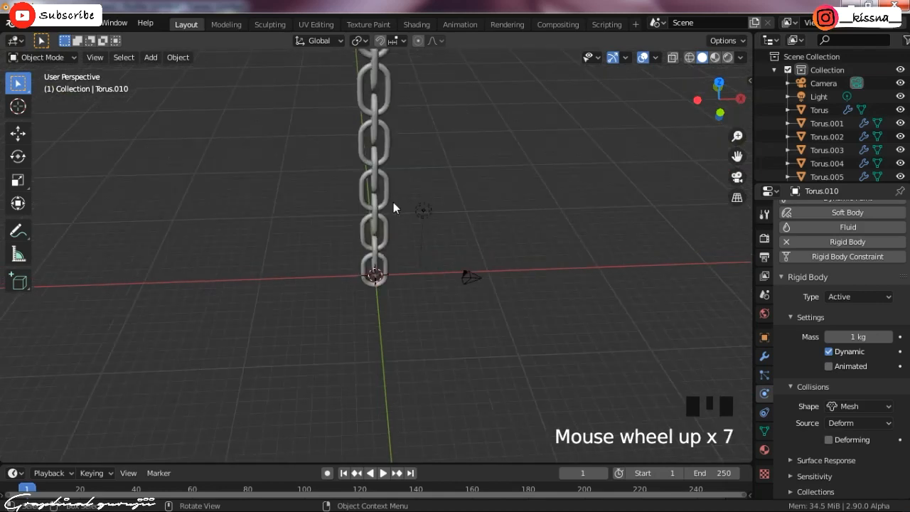
pyautogui.click(384, 473)
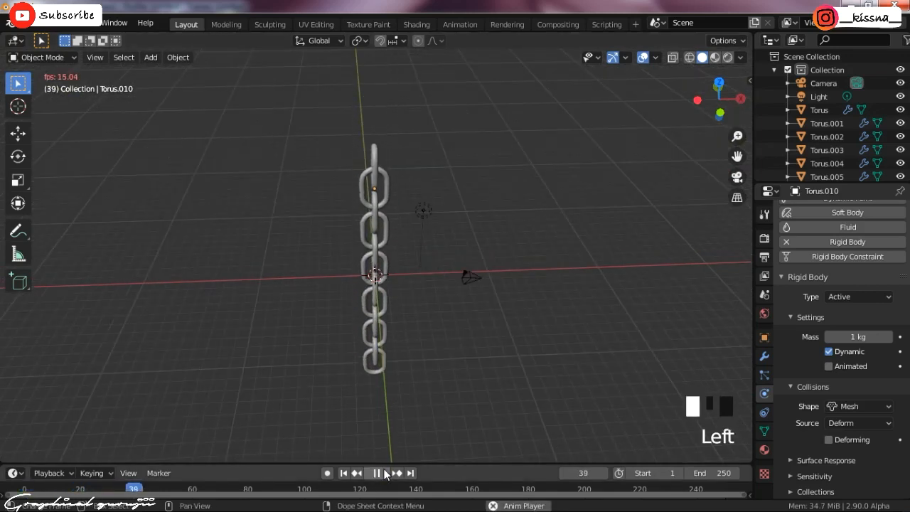
pyautogui.click(377, 473)
pyautogui.click(343, 472)
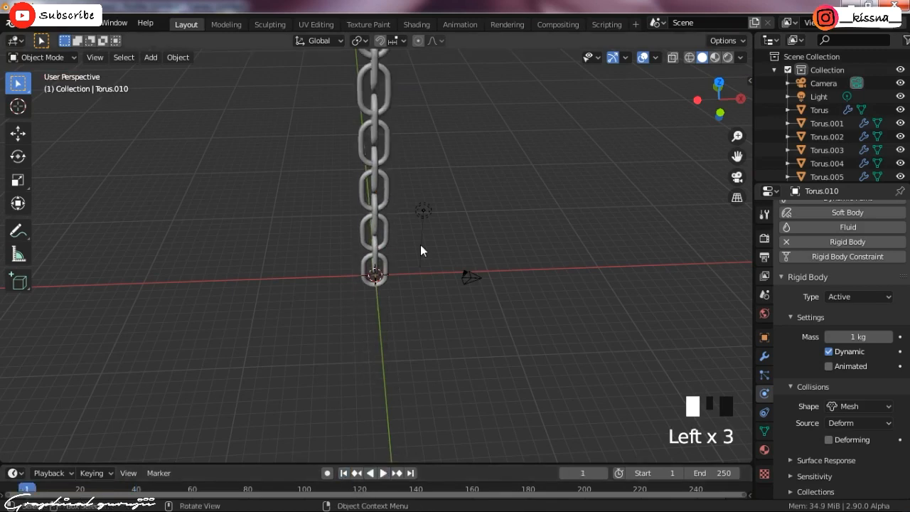
# Step: Select all chain links in the front view and move them about 5.43 m up along global Z
pyautogui.press('KP_1')
pyautogui.scroll(4, 406, 310)
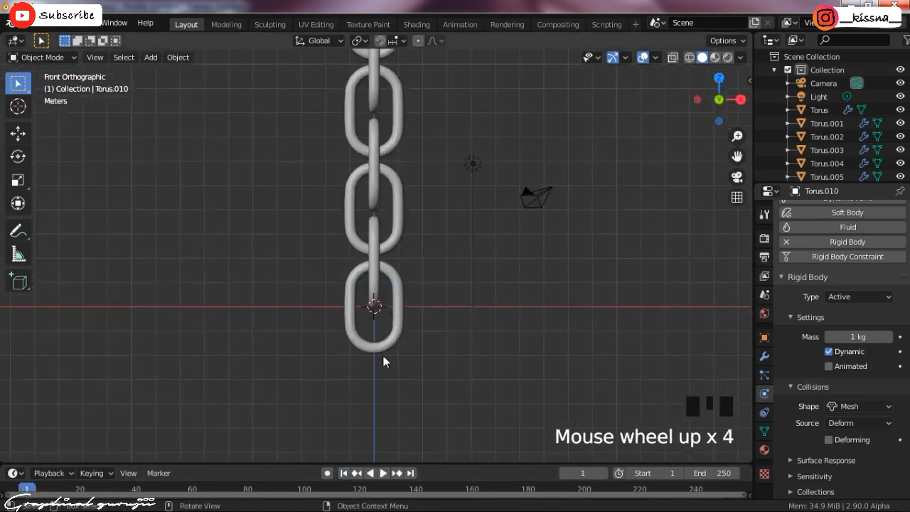
pyautogui.scroll(-6, 382, 355)
pyautogui.moveTo(362, 92); pyautogui.dragTo(376, 326)
pyautogui.press('g')
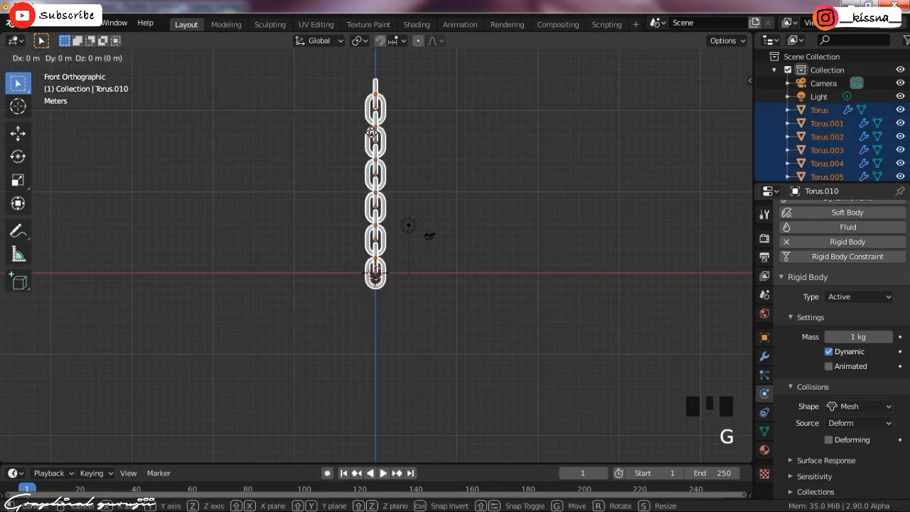
pyautogui.press('z')
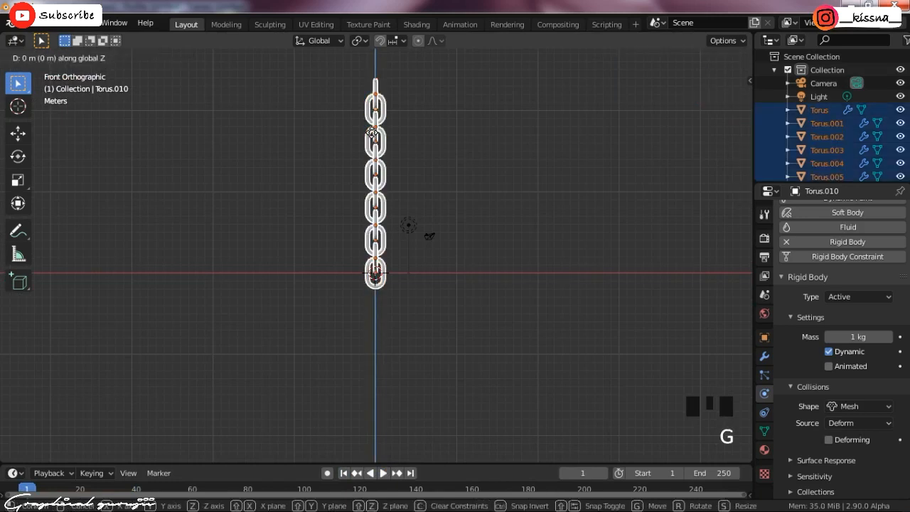
pyautogui.click(364, 88)
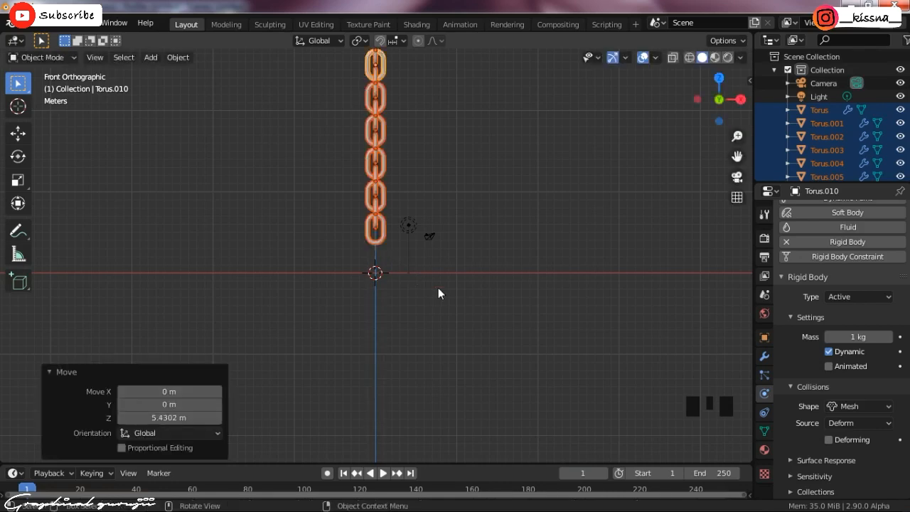
# Step: Add a 2 m plane at the world origin below the chain and scale it up about 4.09 times
pyautogui.scroll(6, 374, 307)
pyautogui.hotkey('shift', 'a')
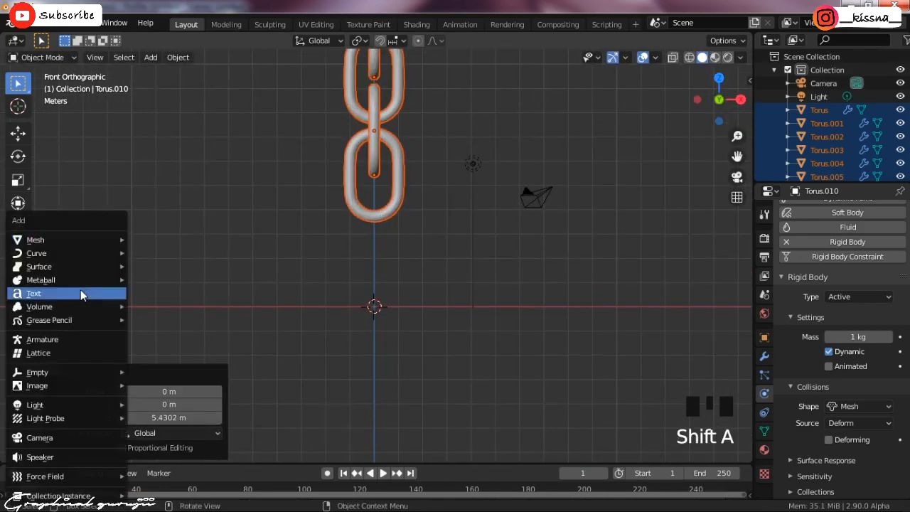
pyautogui.moveTo(67, 239)
pyautogui.click(156, 240)
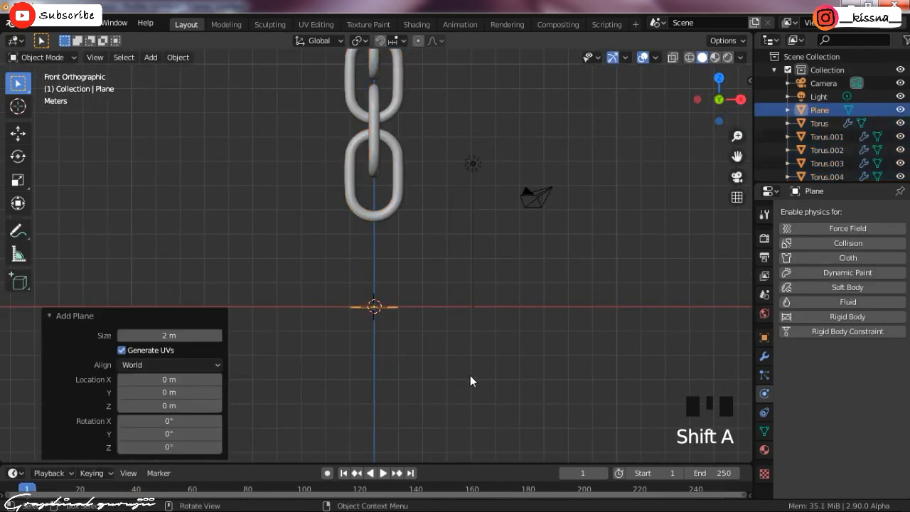
pyautogui.scroll(8, 414, 351)
pyautogui.press('s')
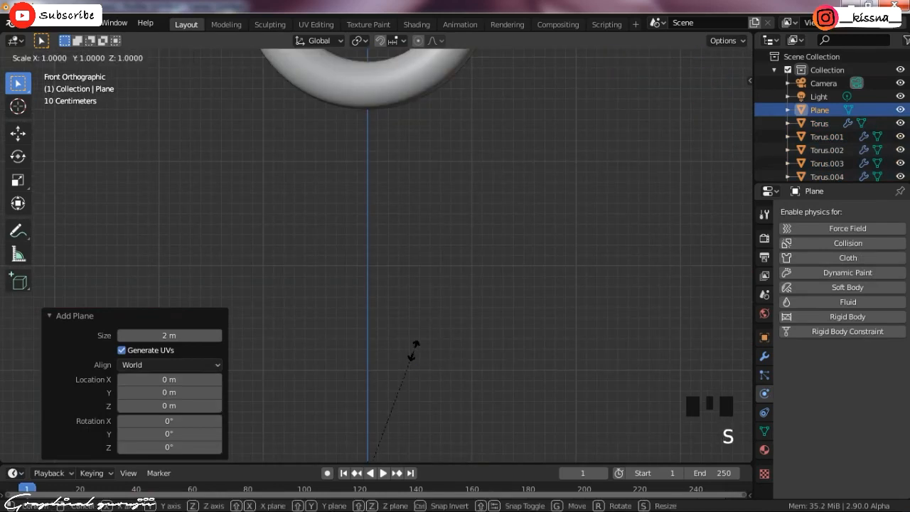
pyautogui.click(685, 152)
pyautogui.scroll(-11, 723, 142)
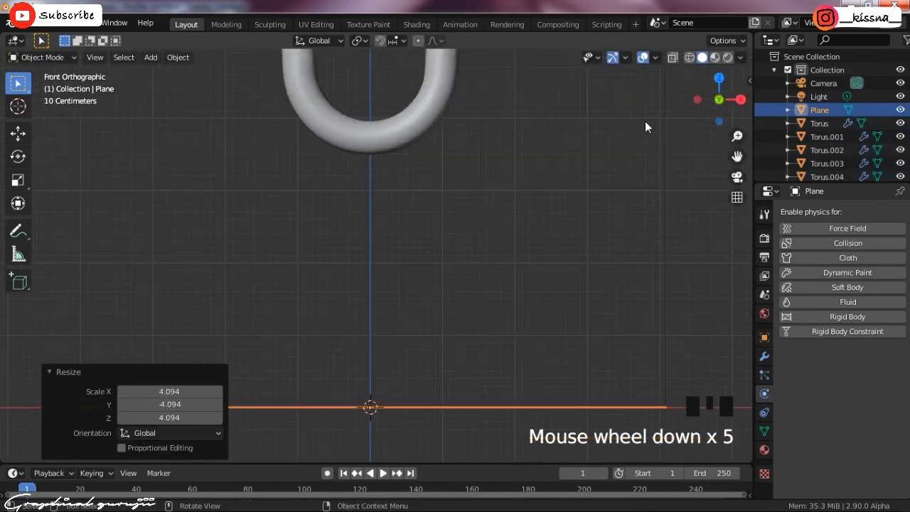
# Step: Scale the ground plane up again so it extends far around the hanging chain
pyautogui.moveTo(718, 107); pyautogui.dragTo(717, 99)
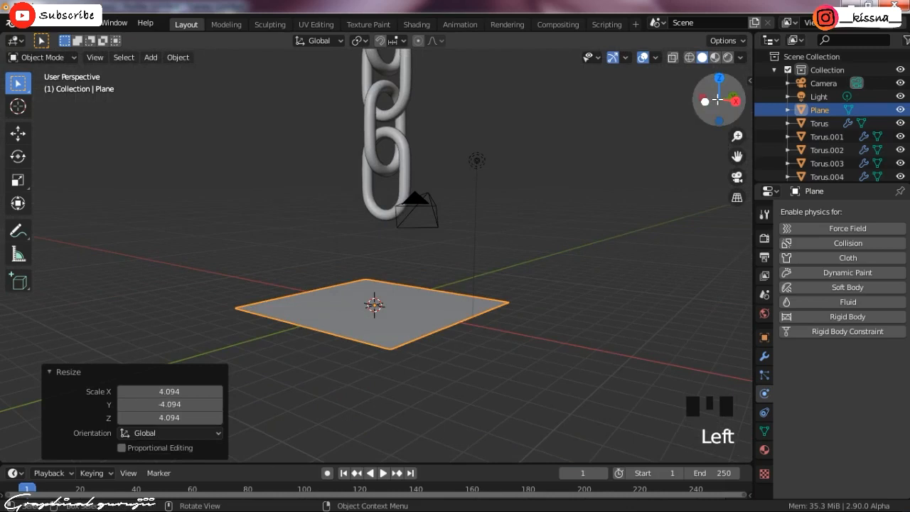
pyautogui.press('s')
pyautogui.click(152, 230)
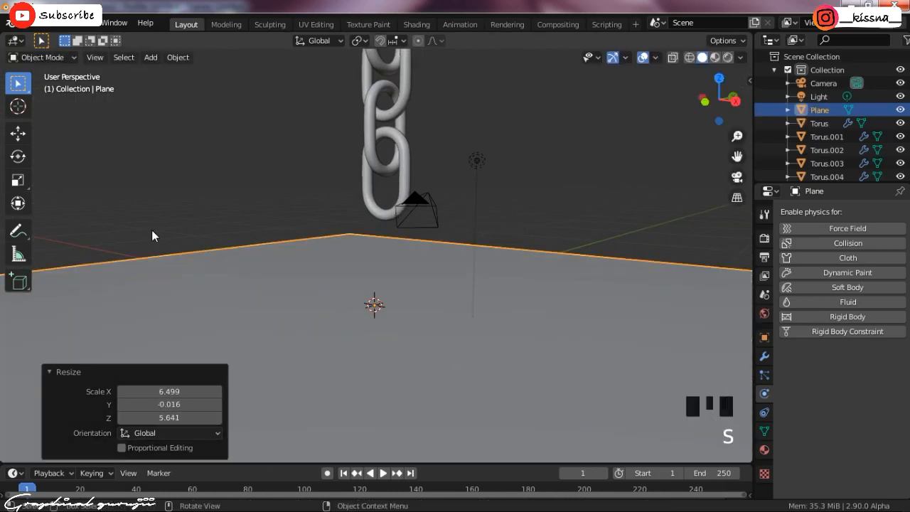
pyautogui.scroll(-4, 223, 259)
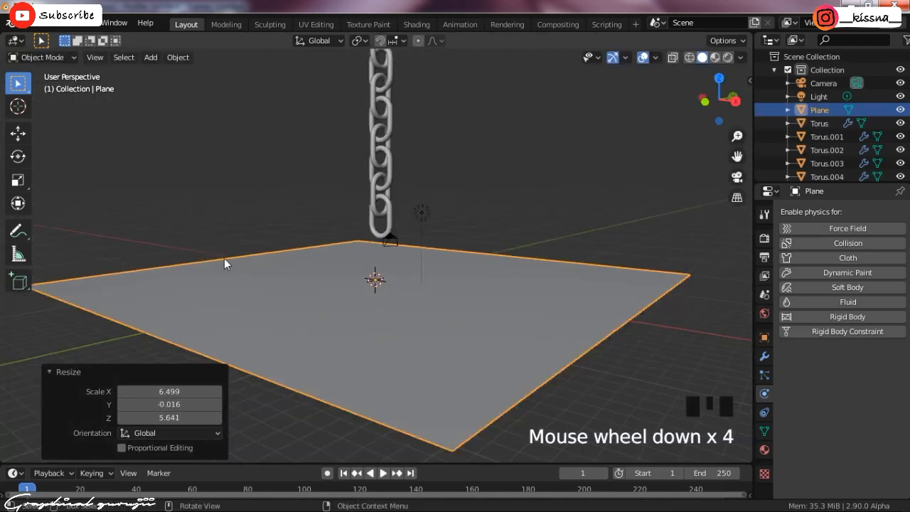
# Step: Add rigid body physics to the ground plane and set its type to Passive
pyautogui.click(789, 320)
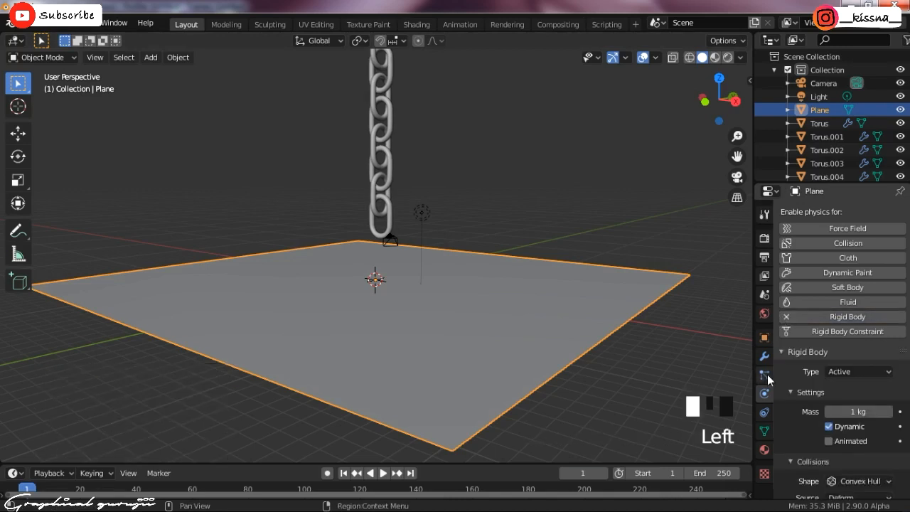
pyautogui.scroll(-3, 767, 374)
pyautogui.click(853, 371)
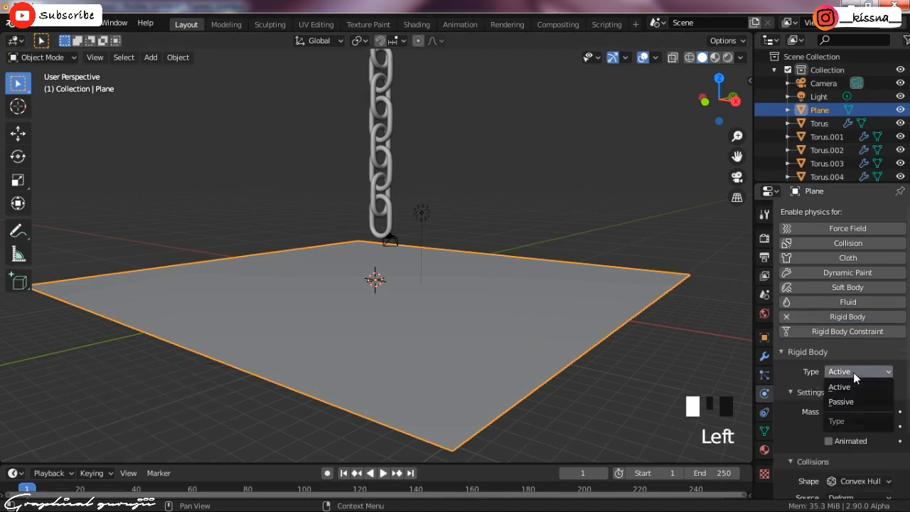
pyautogui.click(853, 401)
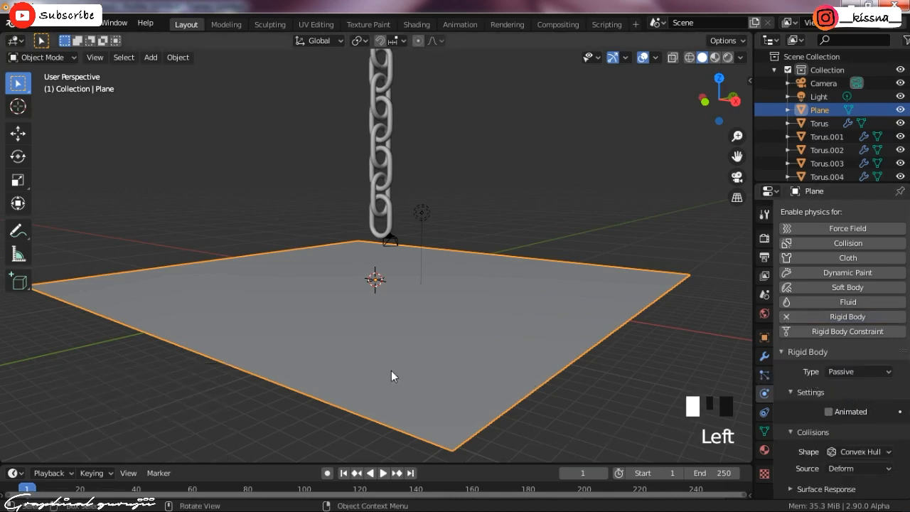
# Step: Deselect the plane, play the simulation to examine how the chain lands on the ground, and return to frame 1
pyautogui.click(466, 260)
pyautogui.click(384, 474)
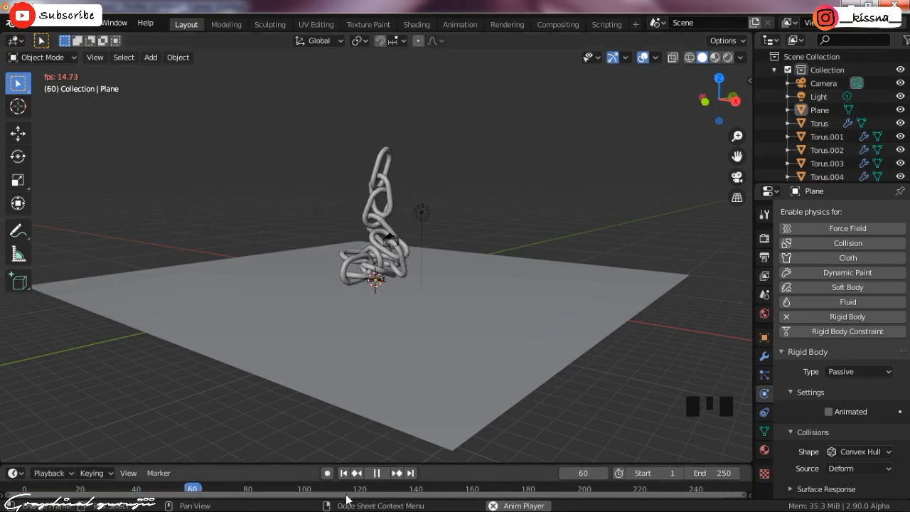
pyautogui.click(376, 473)
pyautogui.moveTo(211, 220); pyautogui.dragTo(508, 305, button='middle')
pyautogui.scroll(3, 418, 272)
pyautogui.moveTo(417, 272); pyautogui.dragTo(189, 198, button='middle')
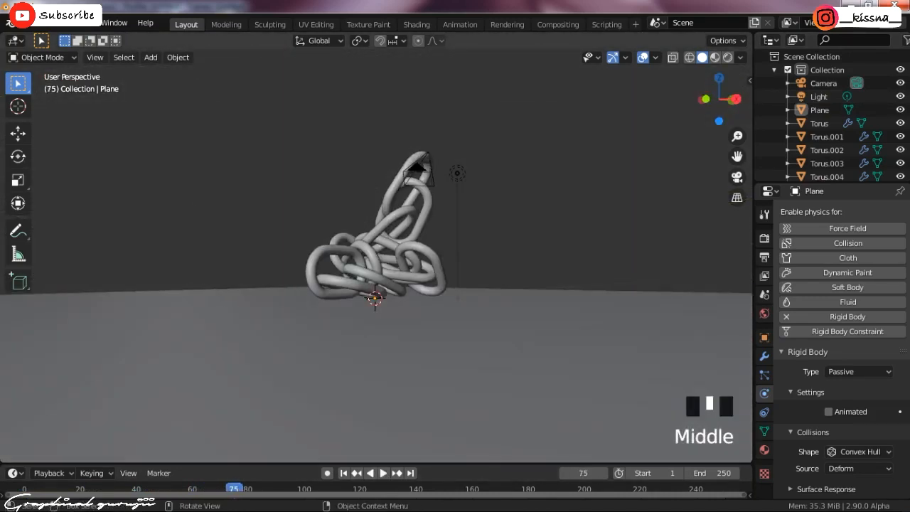
pyautogui.click(344, 473)
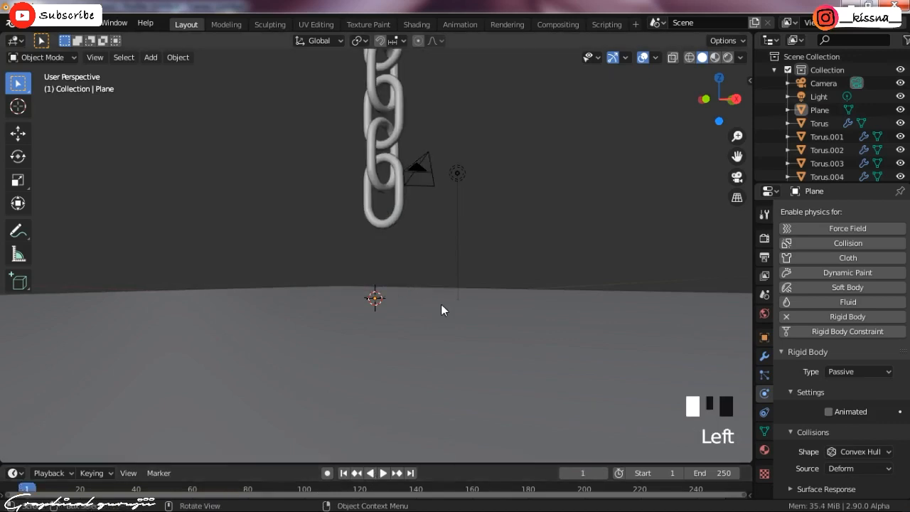
# Step: Select the lowest chain link in the front view and enter Edit Mode on its mesh
pyautogui.scroll(-6, 447, 321)
pyautogui.scroll(2, 520, 191)
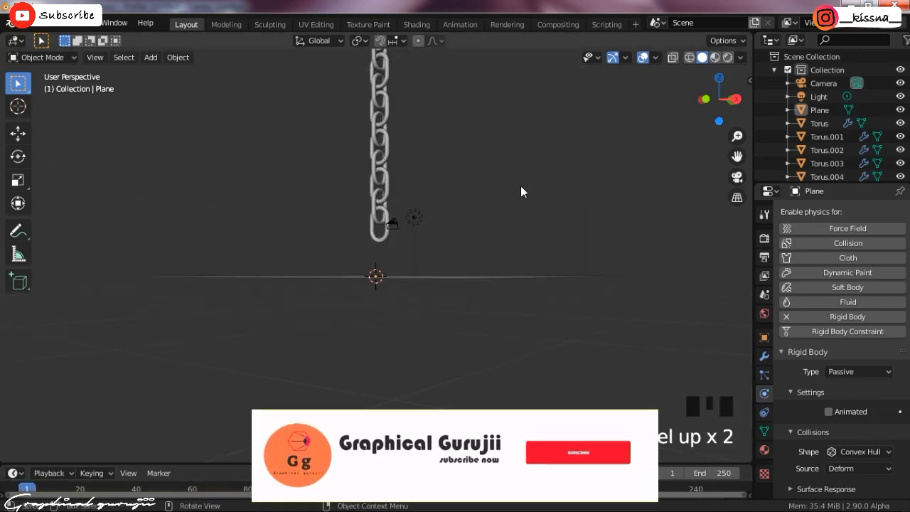
pyautogui.press('KP_1')
pyautogui.scroll(9, 422, 196)
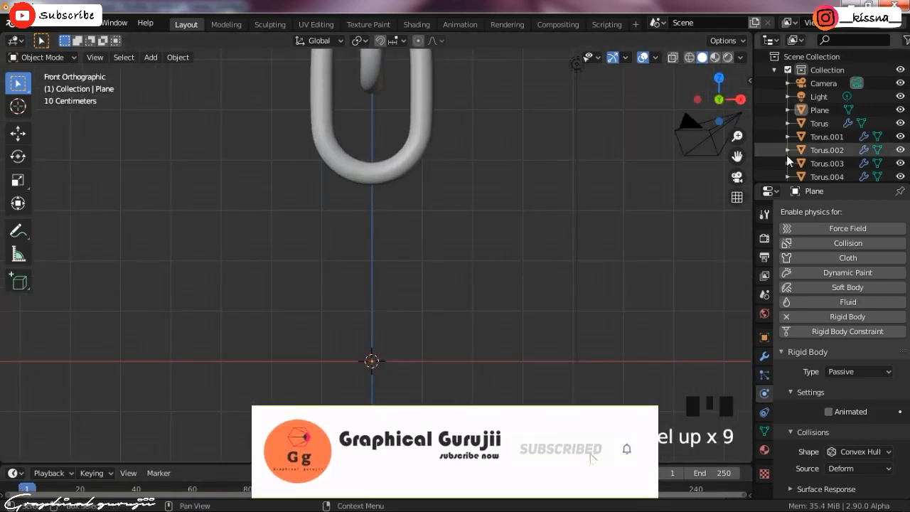
pyautogui.moveTo(737, 156); pyautogui.dragTo(715, 226)
pyautogui.doubleClick(389, 186)
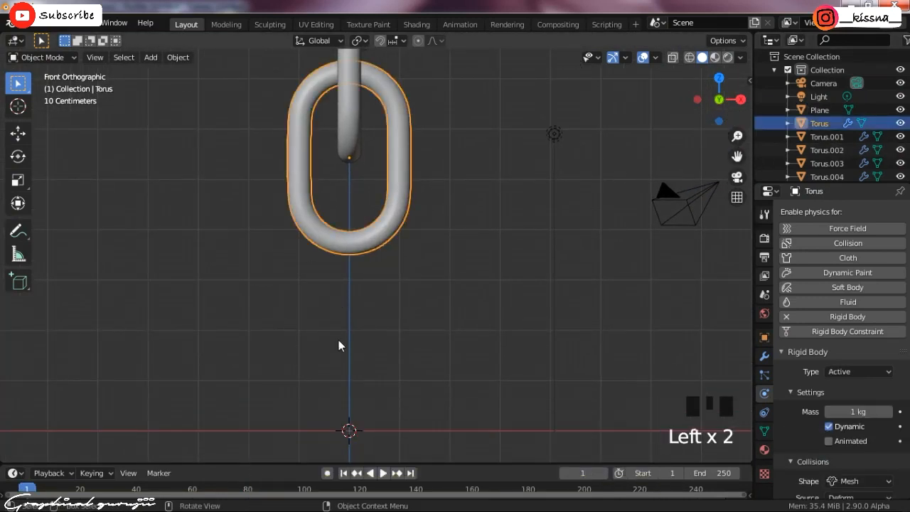
pyautogui.press('Tab')
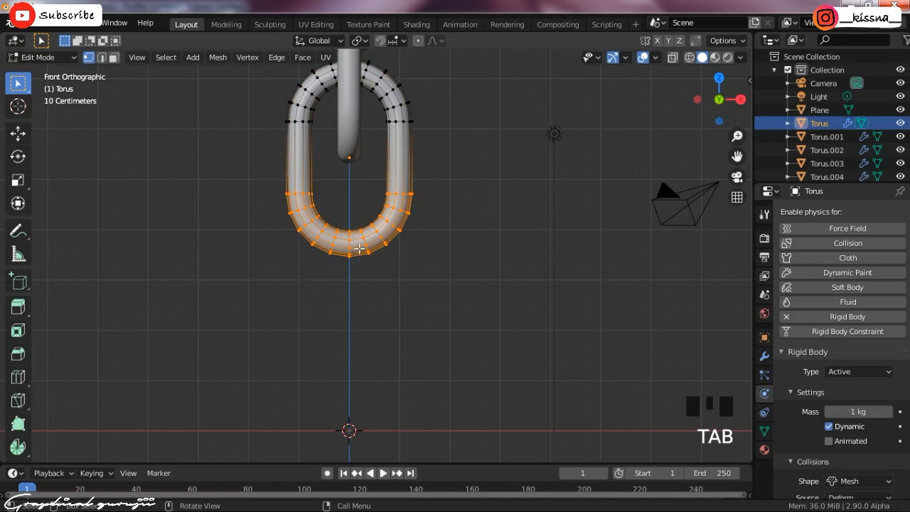
# Step: Snap the 3D cursor to the center vertex on the inner bottom curve of the lowest link
pyautogui.click(348, 231)
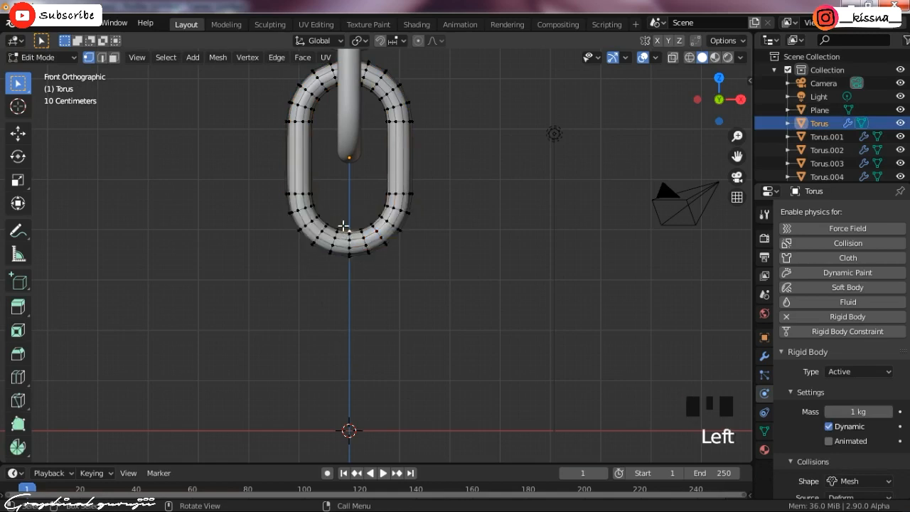
pyautogui.scroll(5, 354, 232)
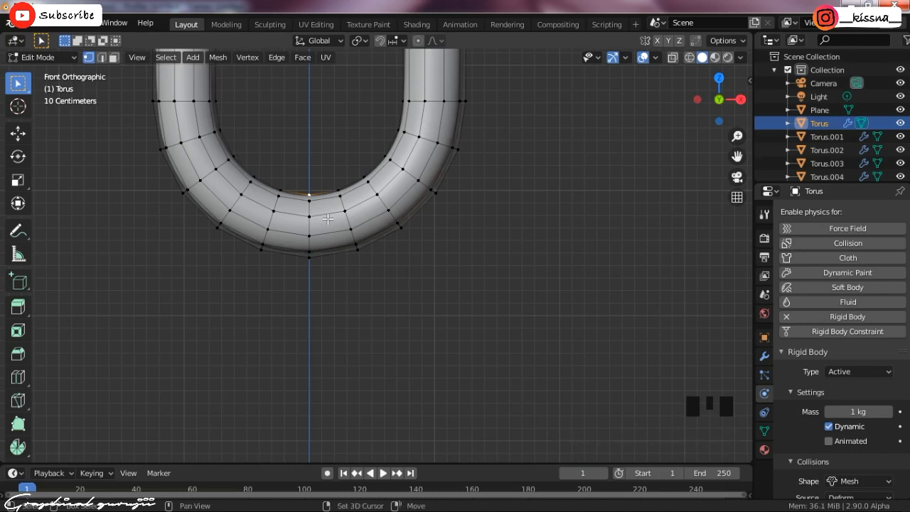
pyautogui.hotkey('shift', 's')
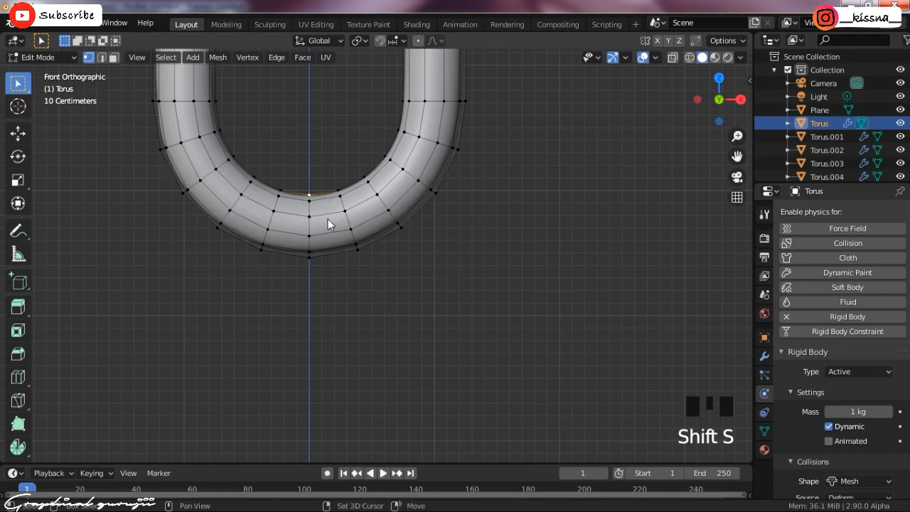
pyautogui.hotkey('shift', 's')
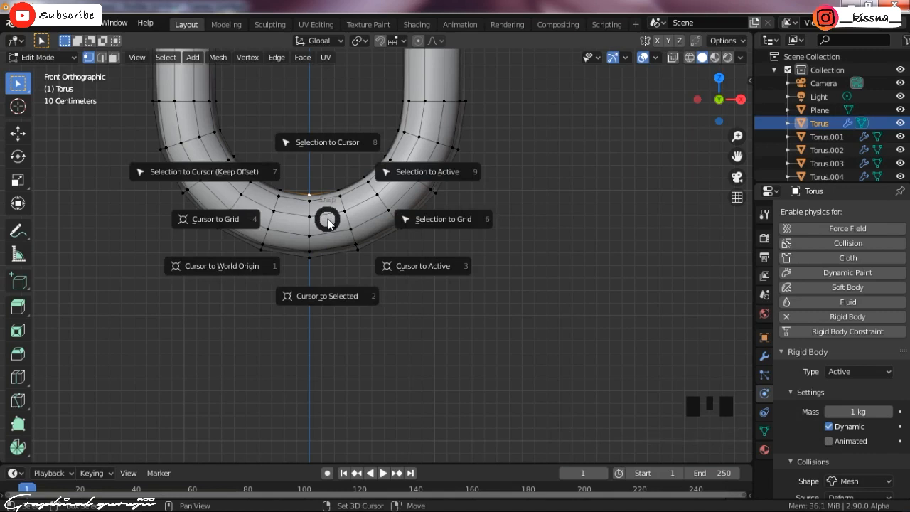
pyautogui.click(330, 309)
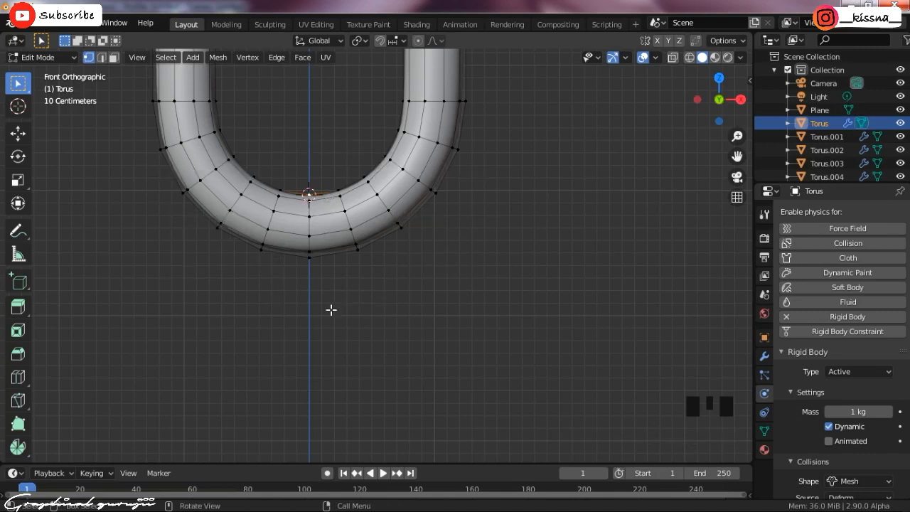
# Step: Add a UV sphere at the 3D cursor within the link's mesh, with 20 segments and 10 rings
pyautogui.scroll(2, 349, 231)
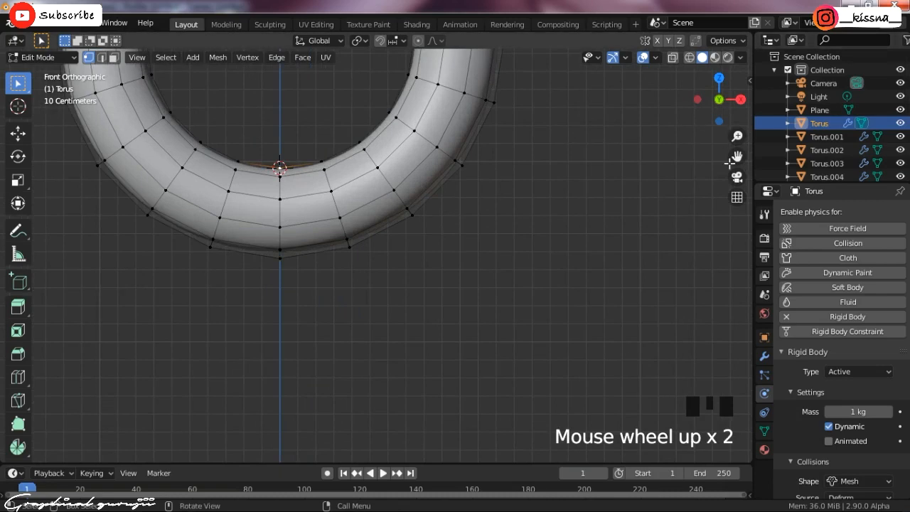
pyautogui.moveTo(736, 156); pyautogui.dragTo(749, 305)
pyautogui.scroll(-4, 358, 290)
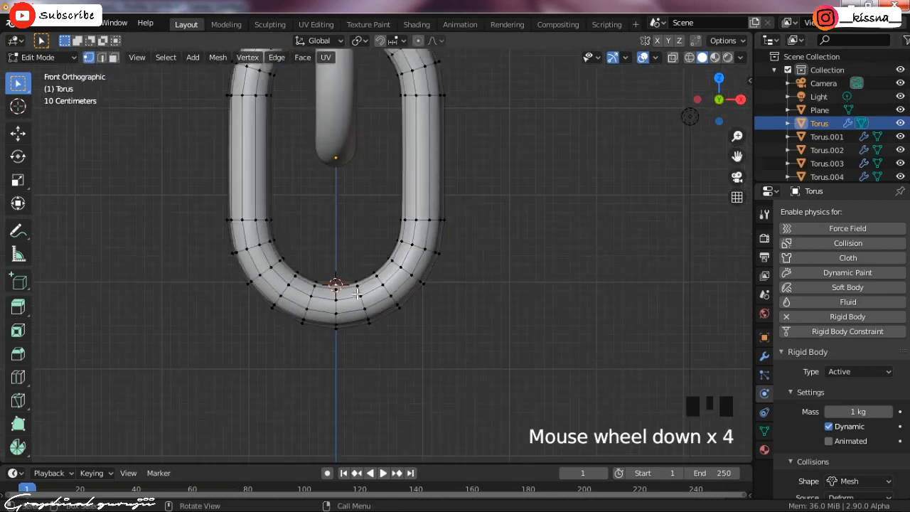
pyautogui.hotkey('shift', 'a')
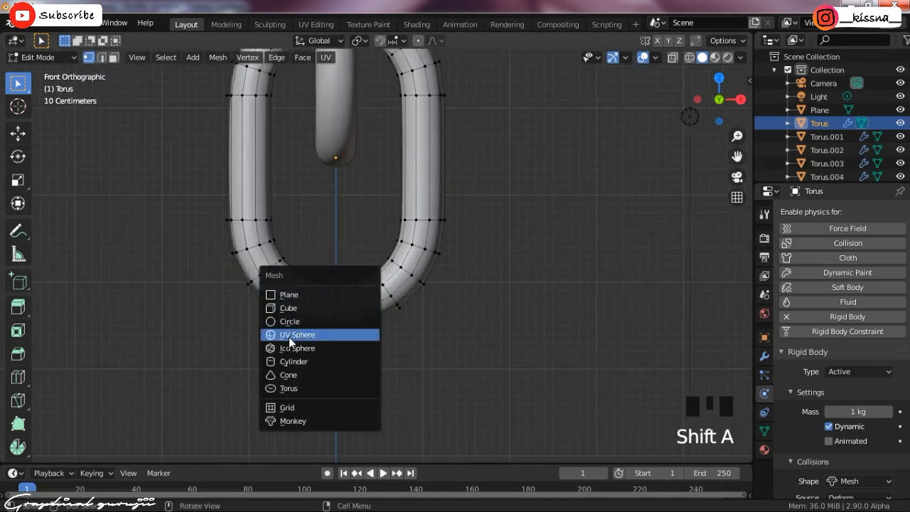
pyautogui.click(292, 334)
pyautogui.scroll(2, 357, 316)
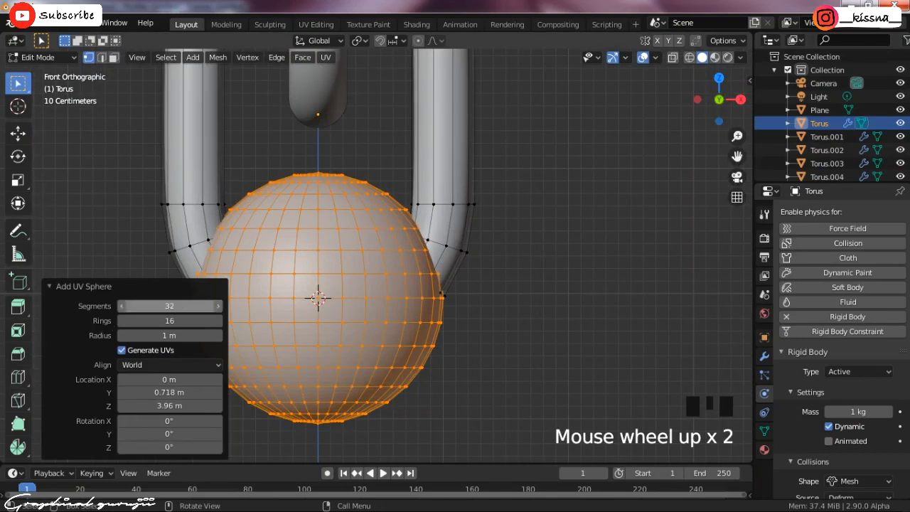
pyautogui.click(160, 306)
pyautogui.write('20')
pyautogui.press('Return')
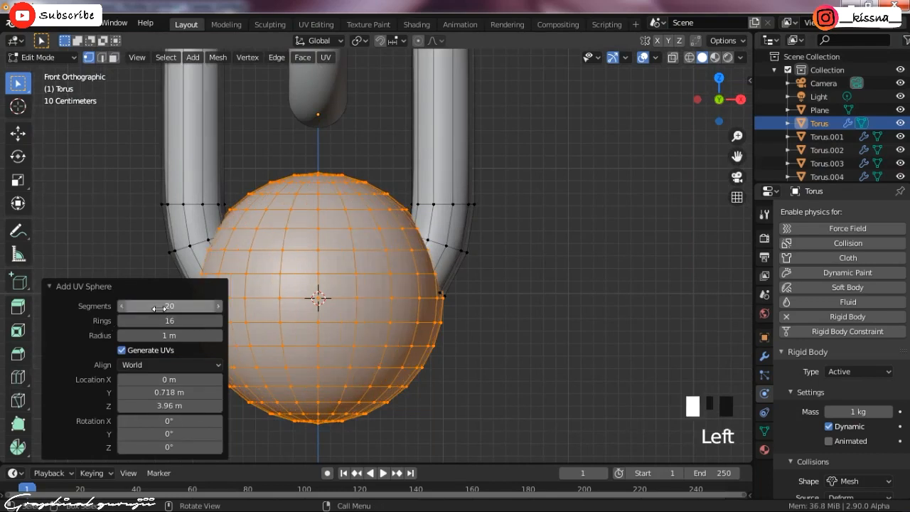
pyautogui.click(163, 319)
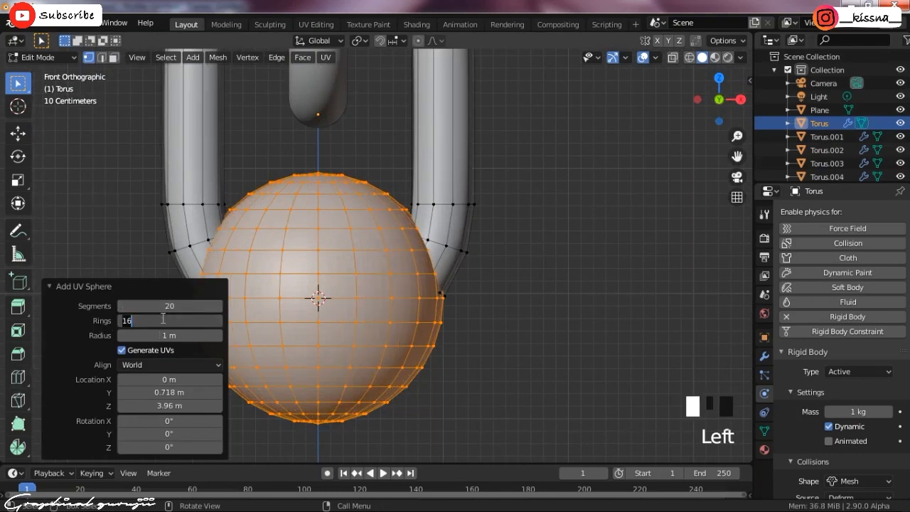
pyautogui.write('10')
pyautogui.press('Return')
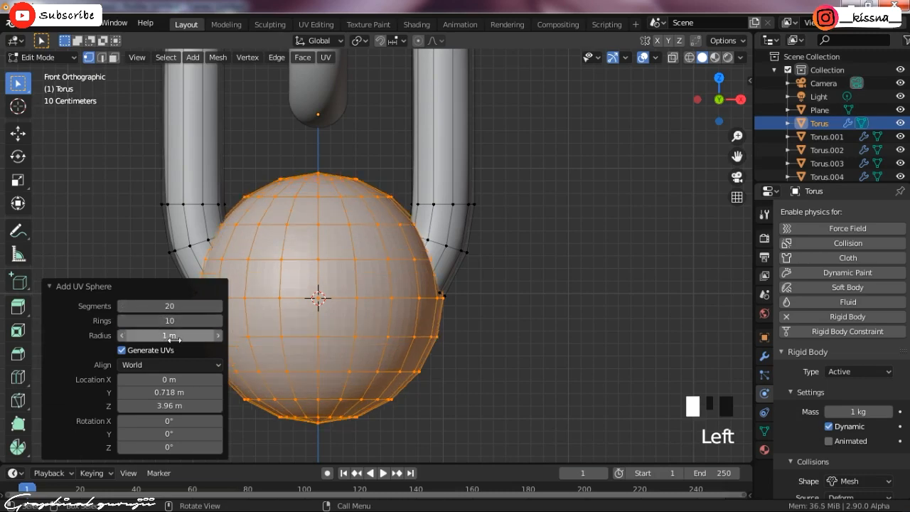
# Step: Increase the new sphere's radius to 1.96 m
pyautogui.moveTo(168, 335); pyautogui.dragTo(237, 335)
pyautogui.scroll(-3, 469, 259)
pyautogui.scroll(-2, 468, 259)
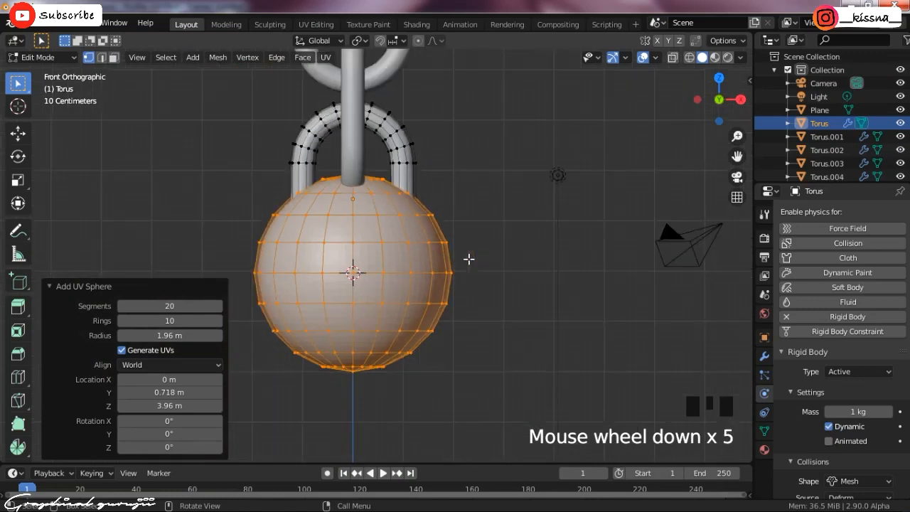
# Step: Move the sphere about 0.78 m down along global Z so it hangs from the lowest link
pyautogui.click(18, 133)
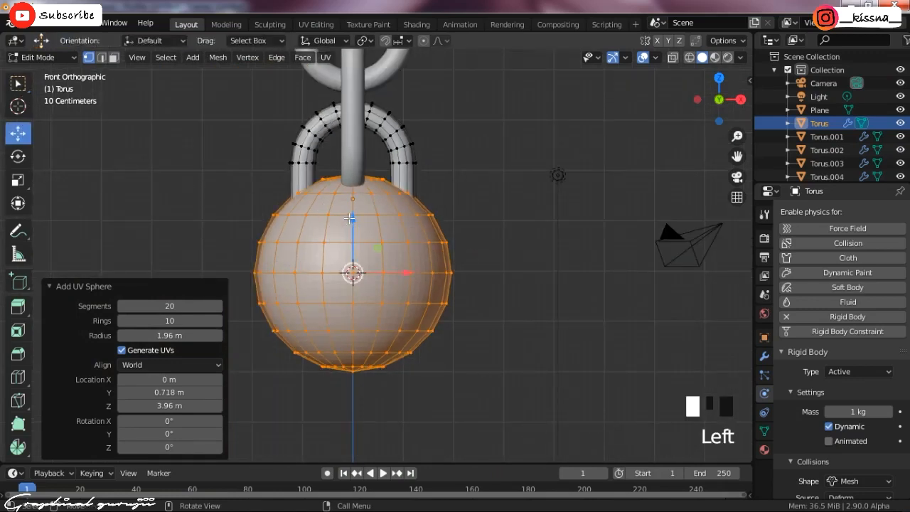
pyautogui.press('g')
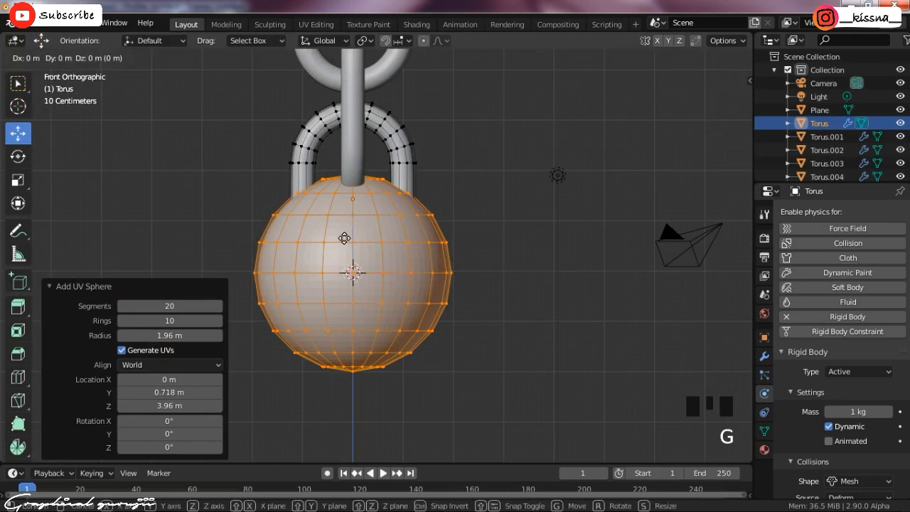
pyautogui.press('z')
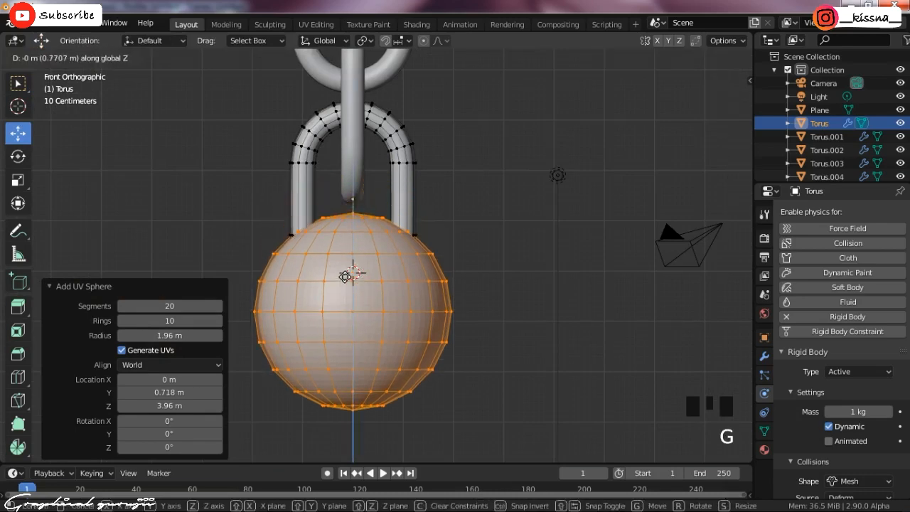
pyautogui.click(352, 271)
pyautogui.scroll(-7, 351, 271)
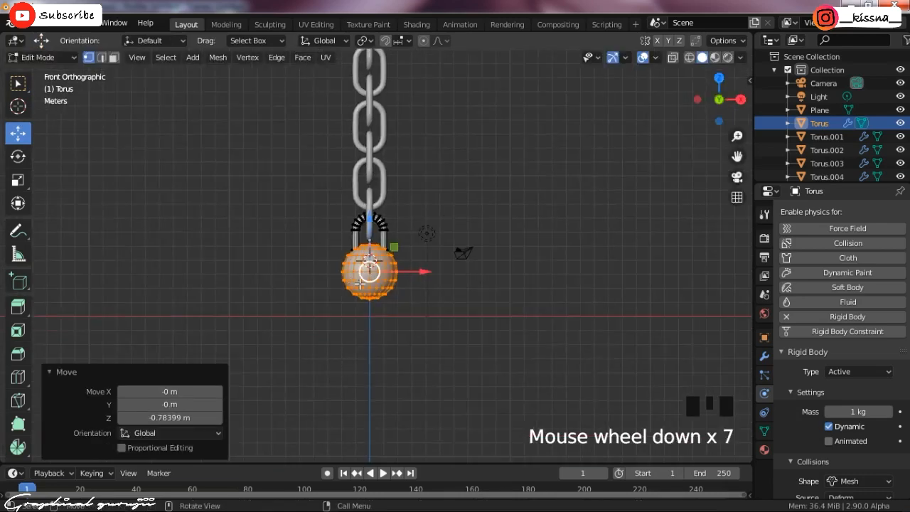
pyautogui.scroll(-4, 360, 282)
pyautogui.moveTo(430, 261); pyautogui.dragTo(426, 260)
pyautogui.scroll(5, 431, 260)
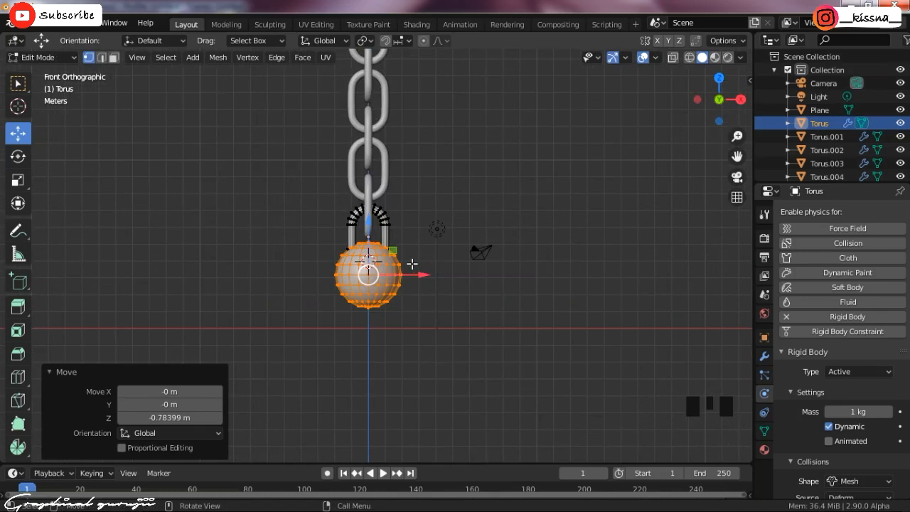
pyautogui.scroll(-4, 450, 272)
pyautogui.scroll(-3, 450, 276)
pyautogui.scroll(10, 420, 307)
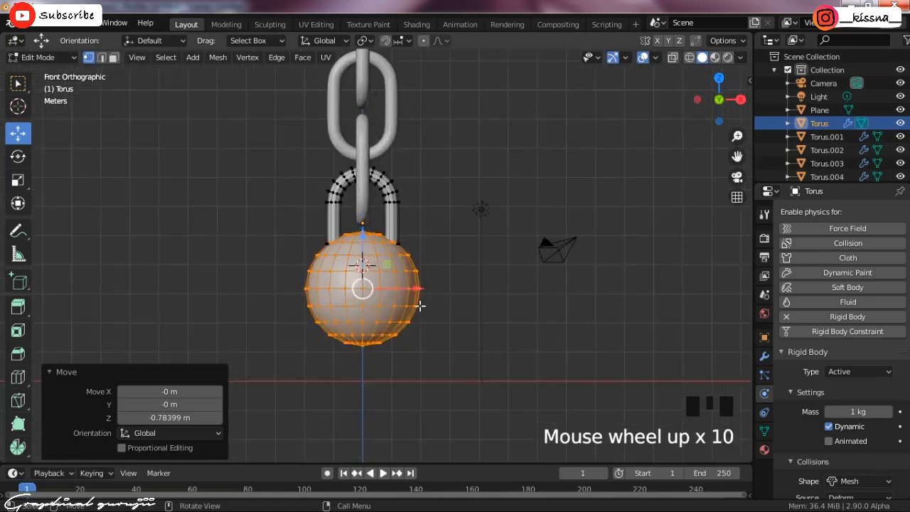
# Step: Return to Object Mode, test-play the chain and ball simulation, and rewind to the first frame
pyautogui.press('Tab')
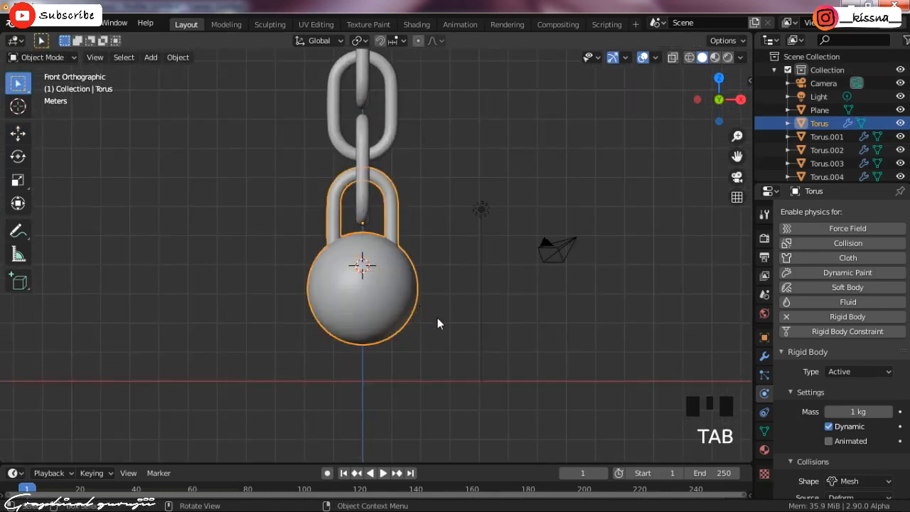
pyautogui.click(437, 317)
pyautogui.moveTo(616, 164); pyautogui.dragTo(478, 278, button='middle')
pyautogui.scroll(-3, 478, 278)
pyautogui.scroll(-1, 478, 275)
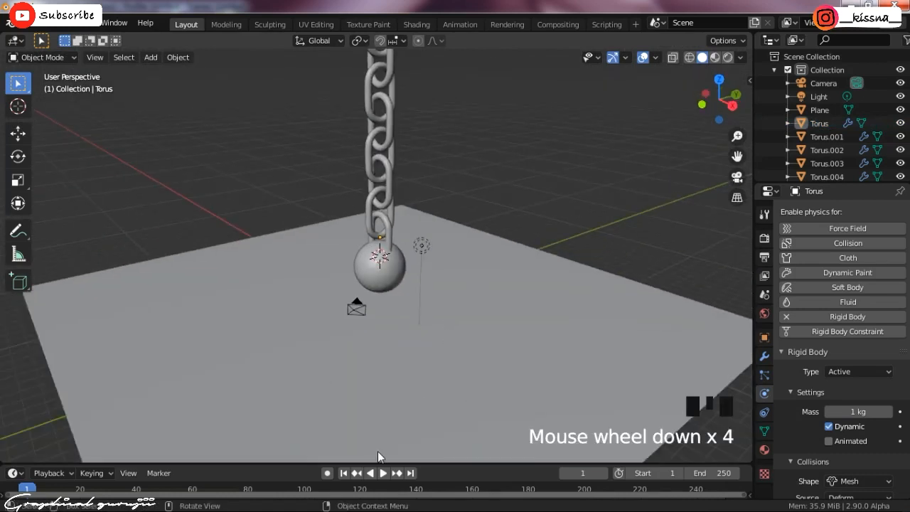
pyautogui.click(383, 472)
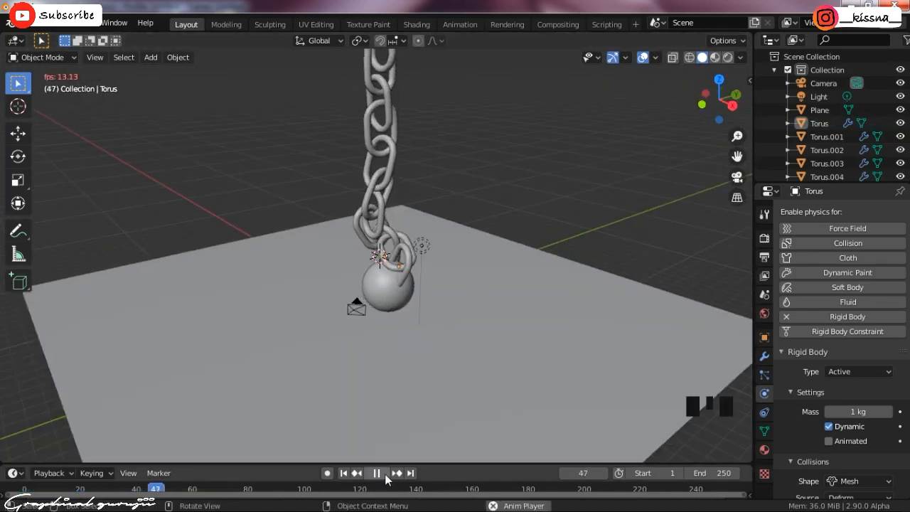
pyautogui.click(384, 473)
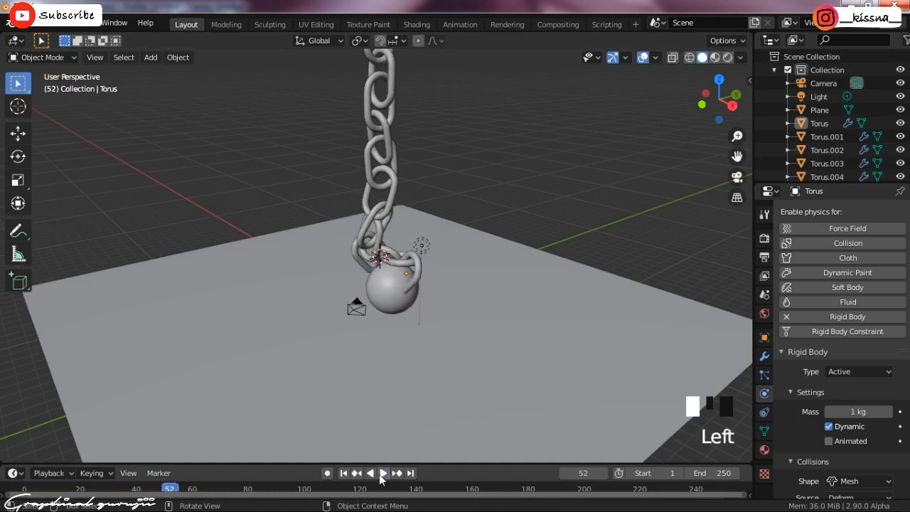
pyautogui.click(343, 473)
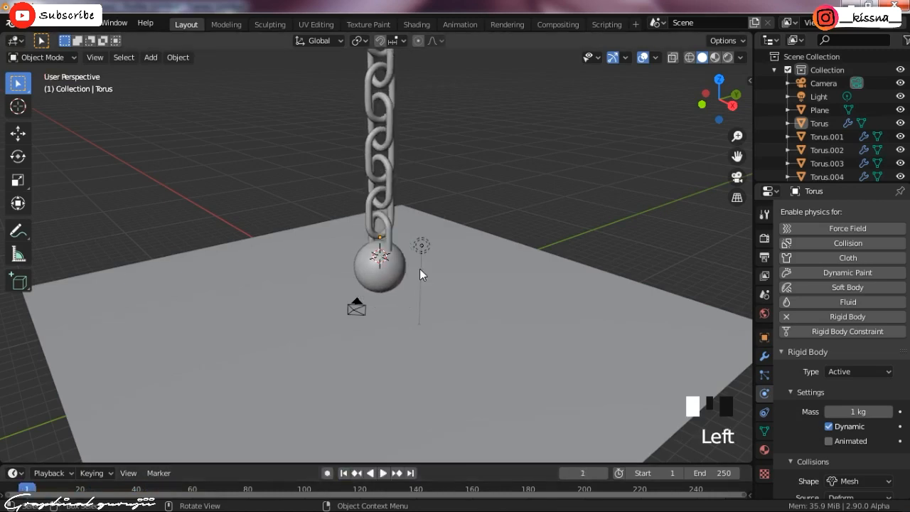
# Step: Turn off the Dynamic rigid body setting for the topmost chain link
pyautogui.press('KP_1')
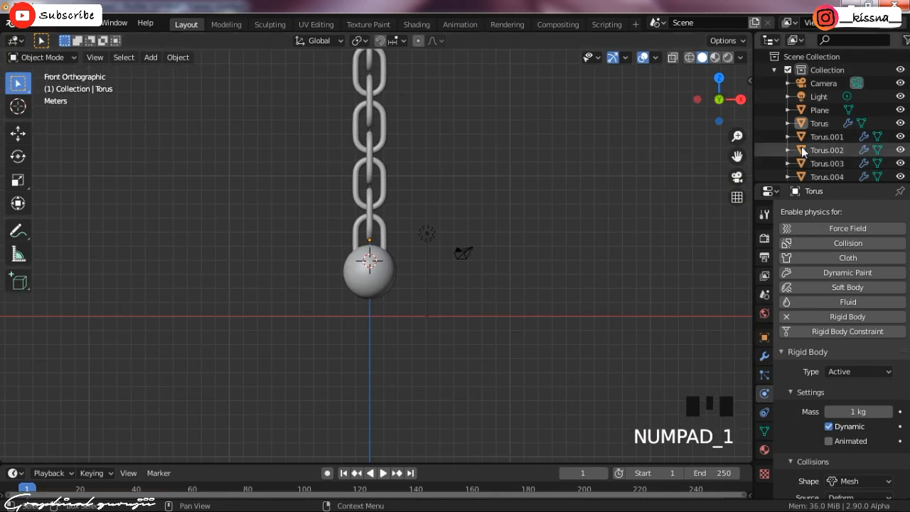
pyautogui.moveTo(735, 154); pyautogui.dragTo(701, 390)
pyautogui.scroll(3, 440, 163)
pyautogui.scroll(2, 284, 233)
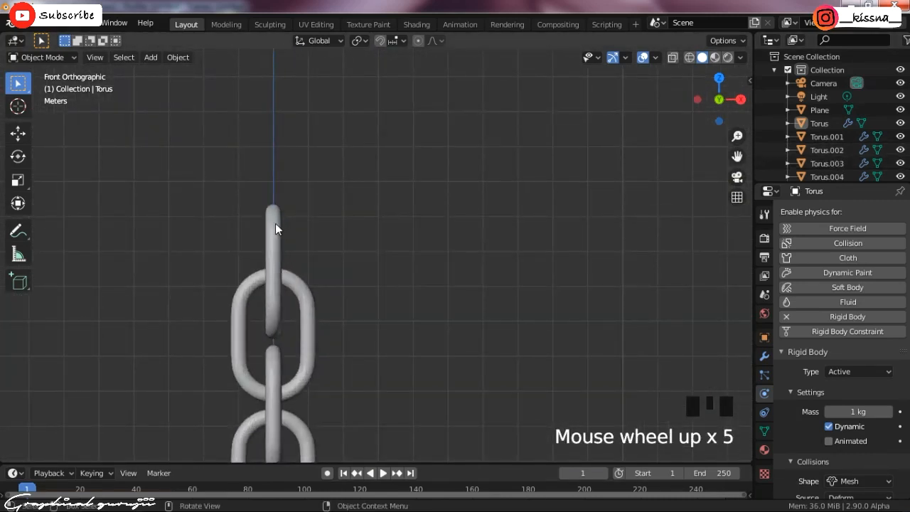
pyautogui.click(275, 227)
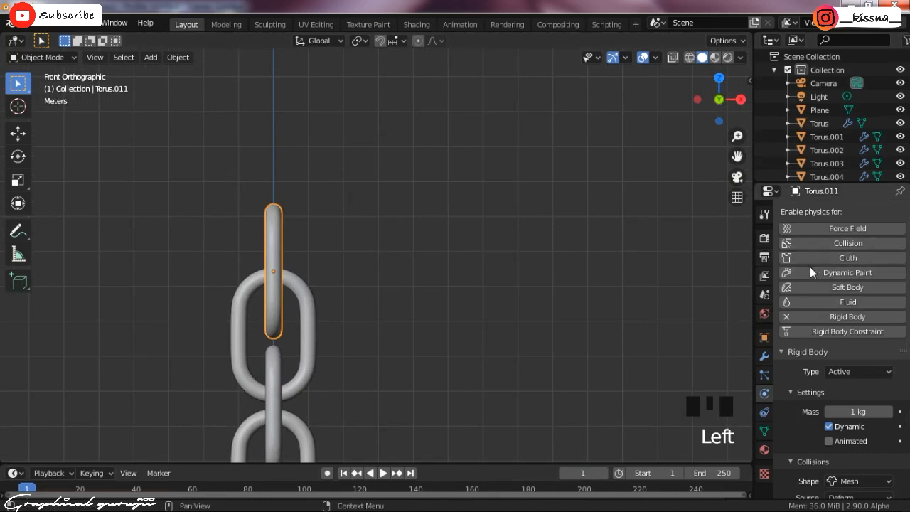
pyautogui.scroll(-6, 819, 296)
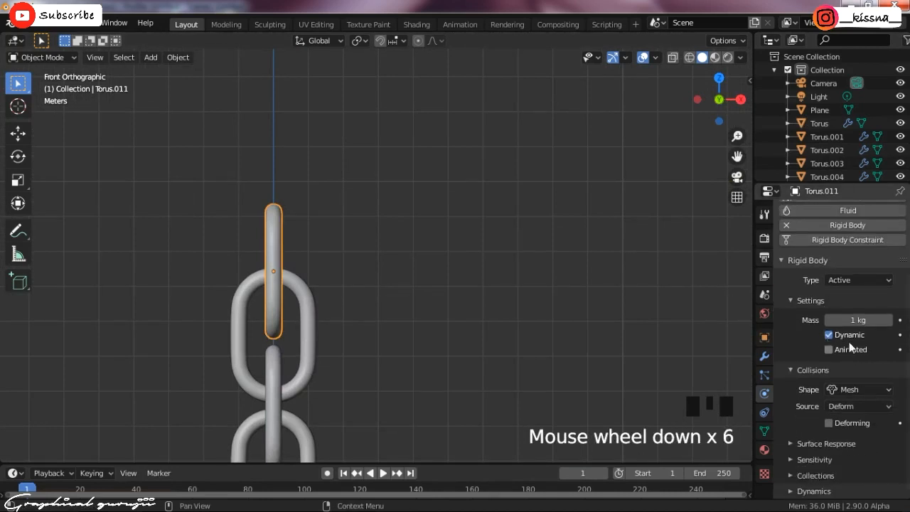
pyautogui.click(829, 335)
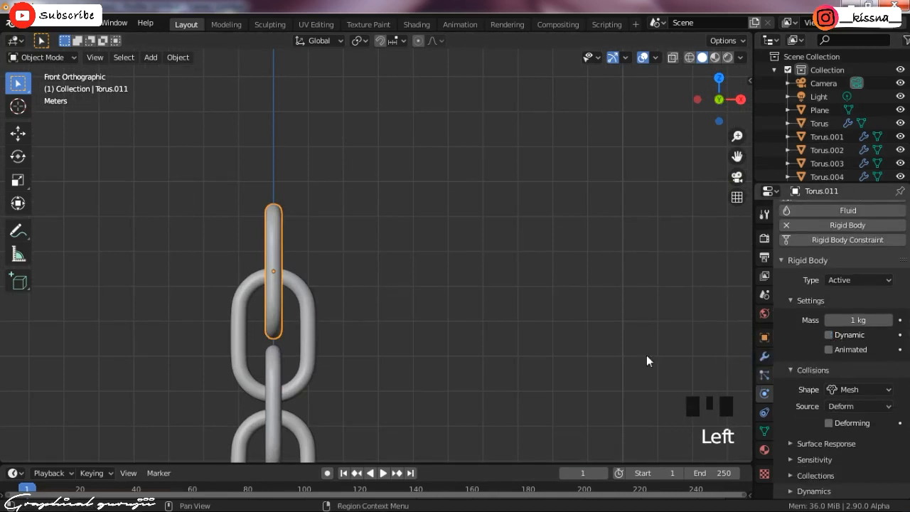
pyautogui.click(535, 263)
# Step: Play the simulation to check how the chain hangs from its top link, and rewind to the first frame
pyautogui.scroll(-6, 339, 241)
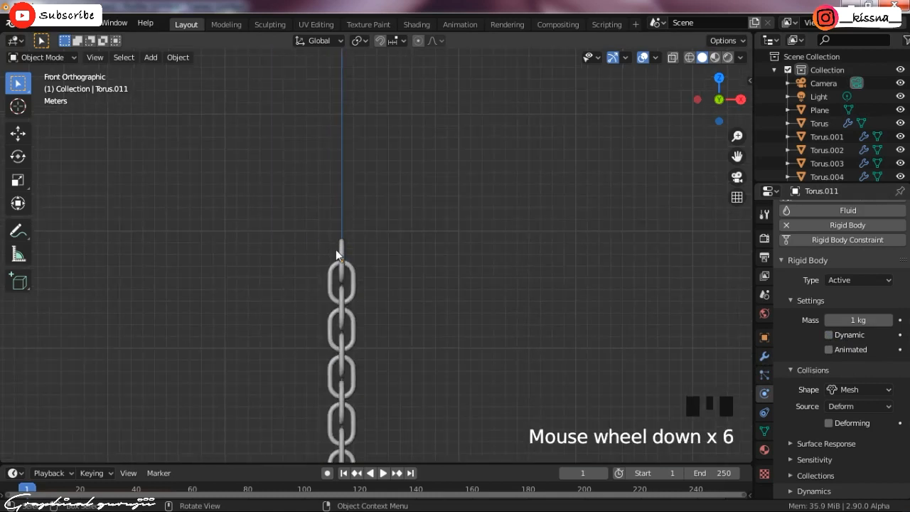
pyautogui.click(341, 256)
pyautogui.scroll(-3, 466, 403)
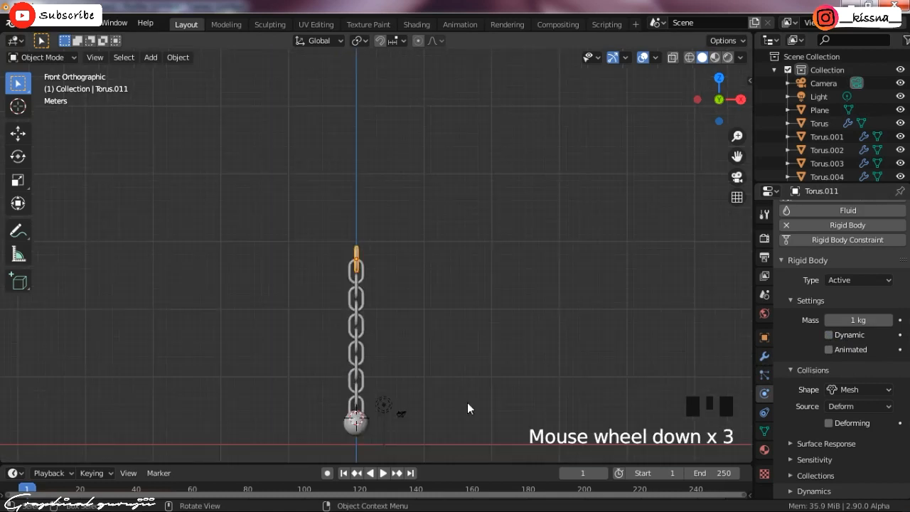
pyautogui.click(382, 474)
pyautogui.scroll(-3, 488, 279)
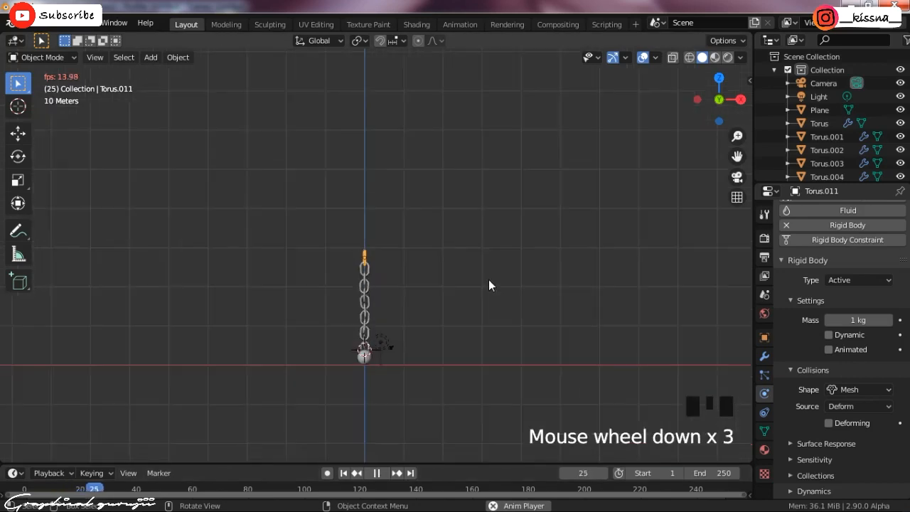
pyautogui.moveTo(488, 279); pyautogui.dragTo(407, 353, button='middle')
pyautogui.scroll(5, 405, 363)
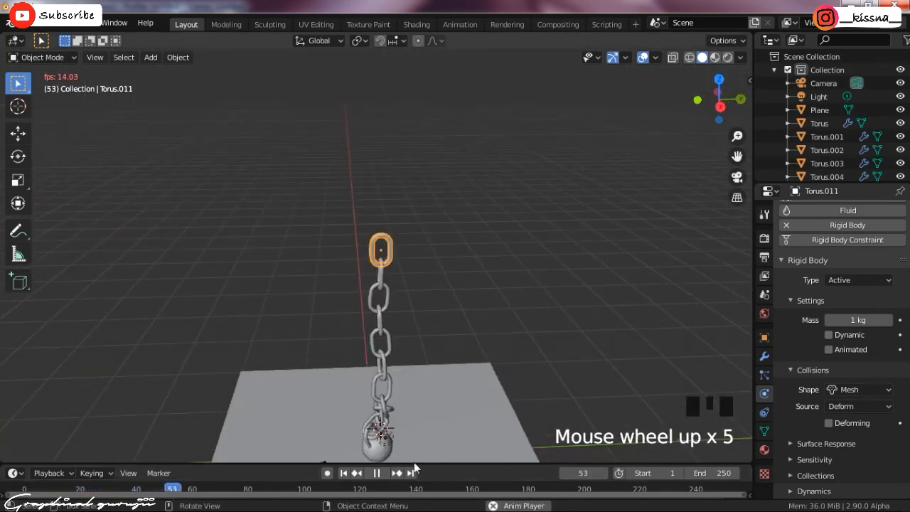
pyautogui.click(376, 473)
pyautogui.click(344, 472)
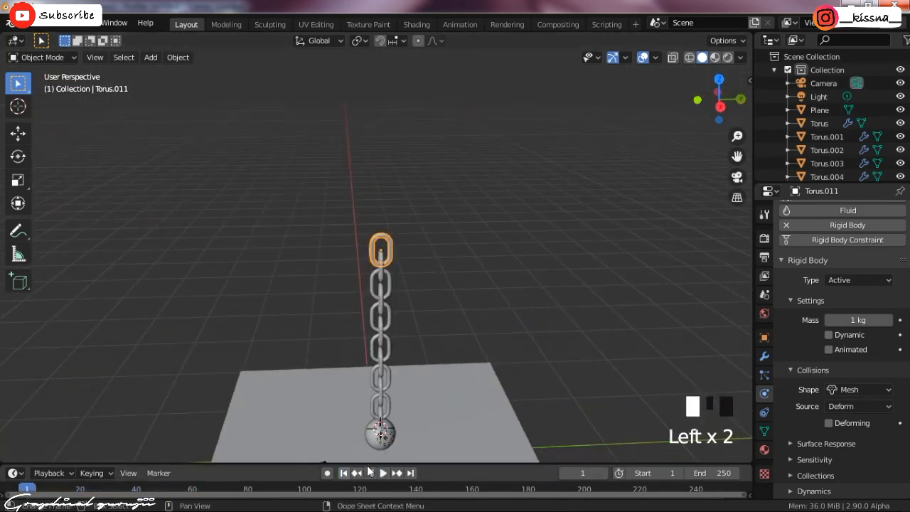
# Step: Select all chain links with the ball and move them about 8.06 m up along global Z
pyautogui.scroll(-1, 426, 222)
pyautogui.press('KP_1')
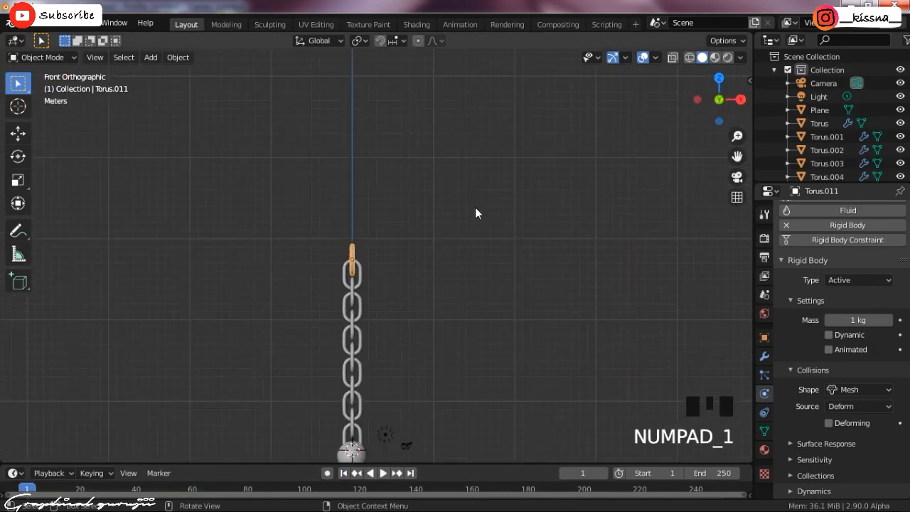
pyautogui.moveTo(737, 155); pyautogui.dragTo(777, 52)
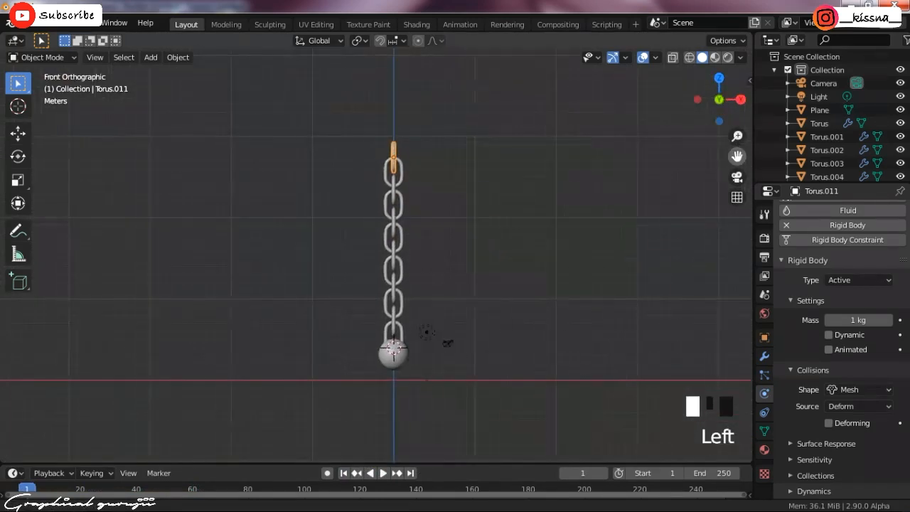
pyautogui.moveTo(355, 137); pyautogui.dragTo(403, 359)
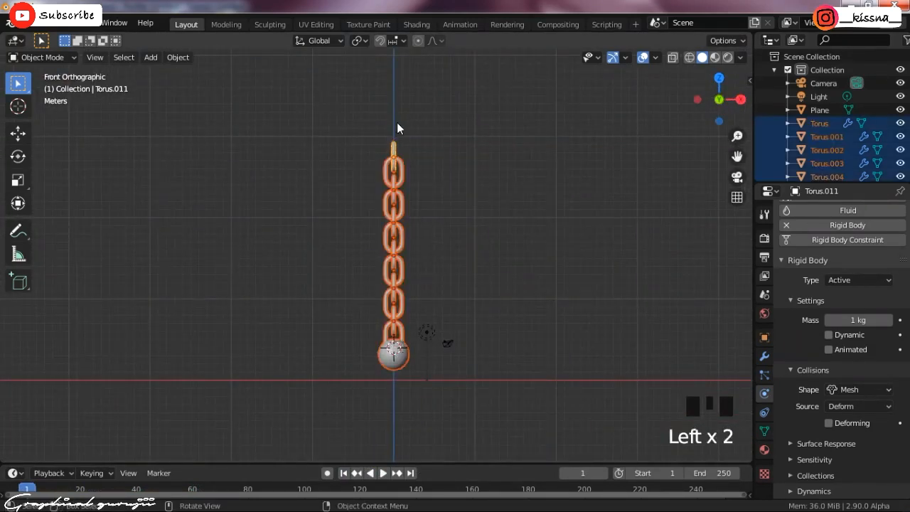
pyautogui.click(18, 133)
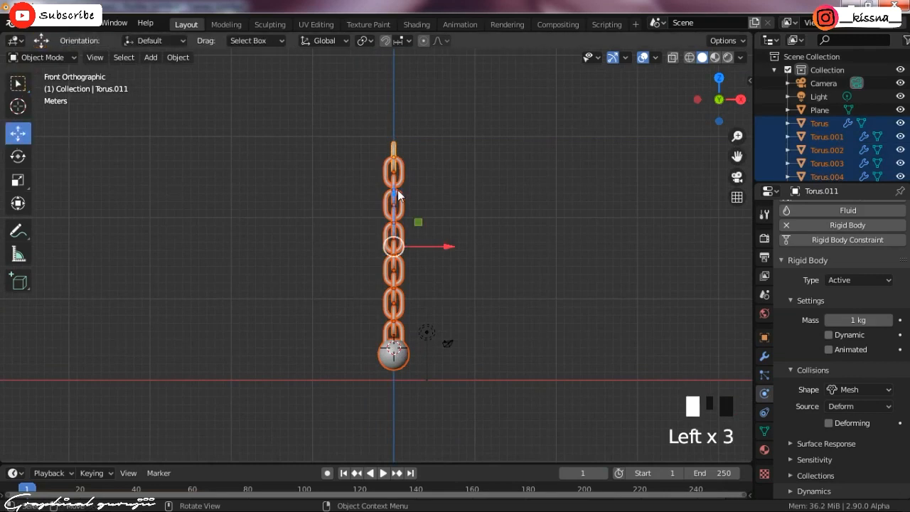
pyautogui.moveTo(393, 196); pyautogui.dragTo(394, 130)
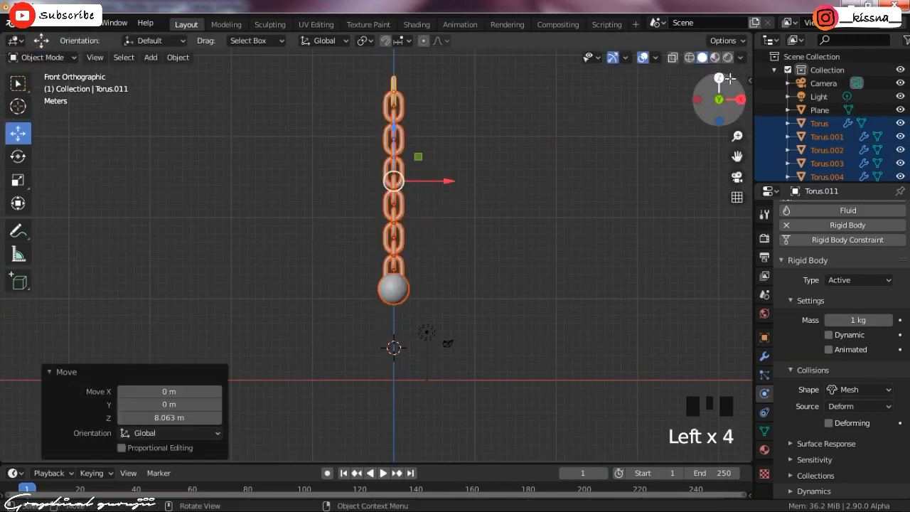
# Step: Play the simulation to check the ball's clearance above the ground plane, and rewind to the first frame
pyautogui.moveTo(698, 96); pyautogui.dragTo(707, 84)
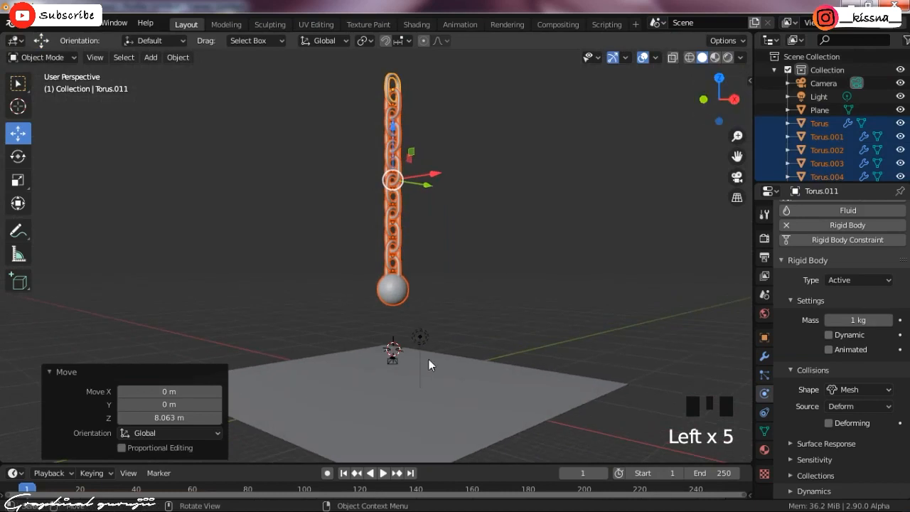
pyautogui.click(382, 472)
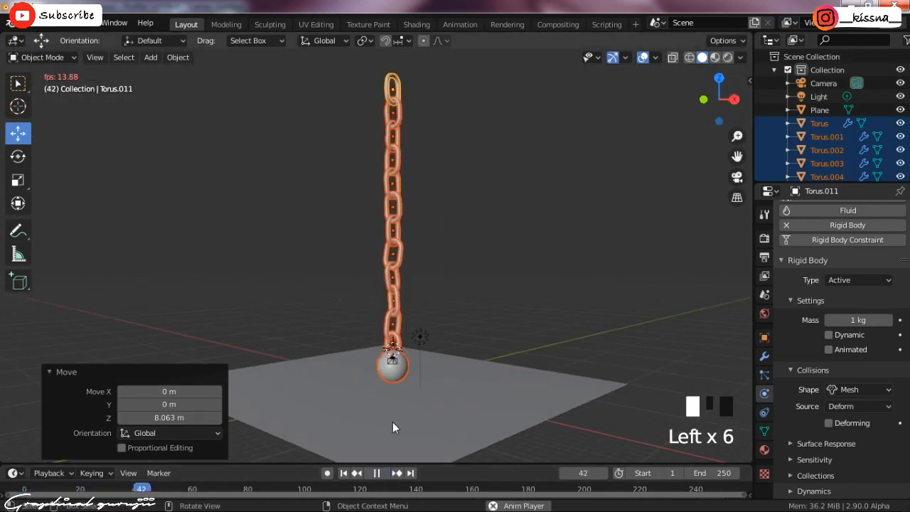
pyautogui.scroll(-2, 392, 419)
pyautogui.click(377, 473)
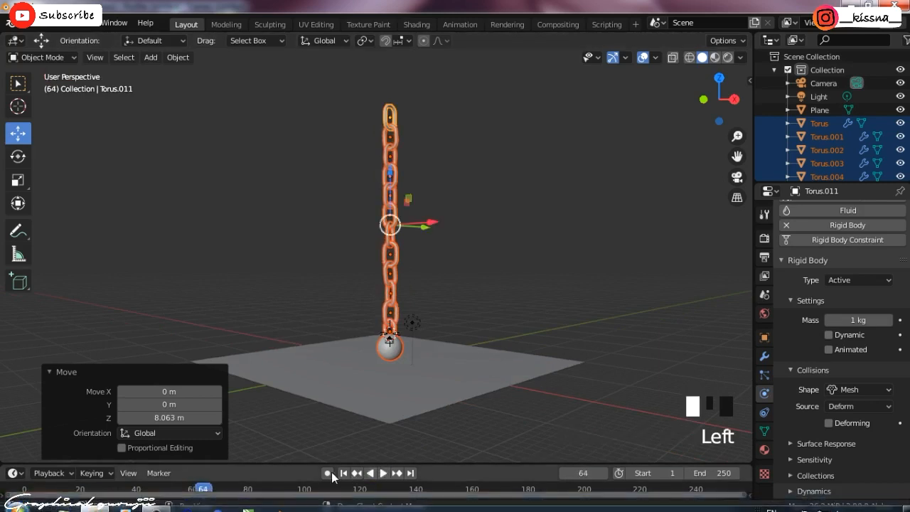
pyautogui.click(344, 472)
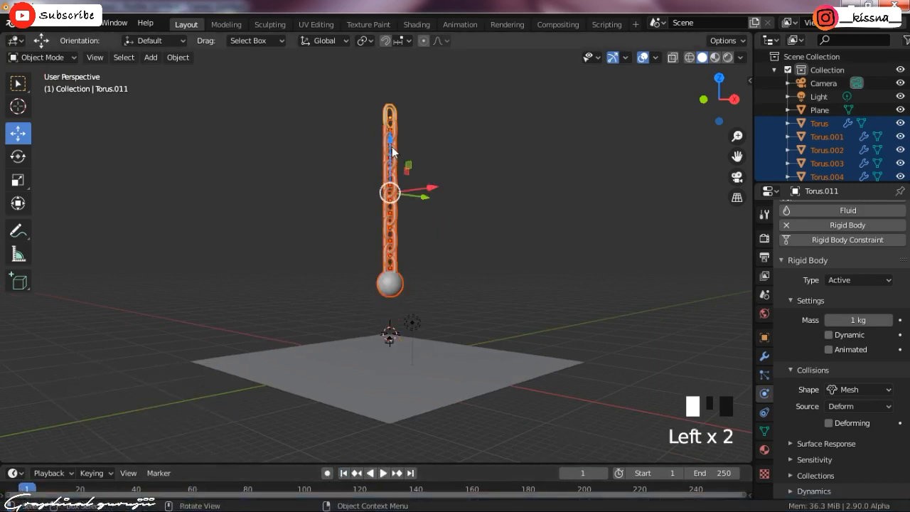
# Step: Raise the whole chain about another 3.02 m along global Z and test-play the simulation from the first frame
pyautogui.moveTo(392, 150); pyautogui.dragTo(392, 130)
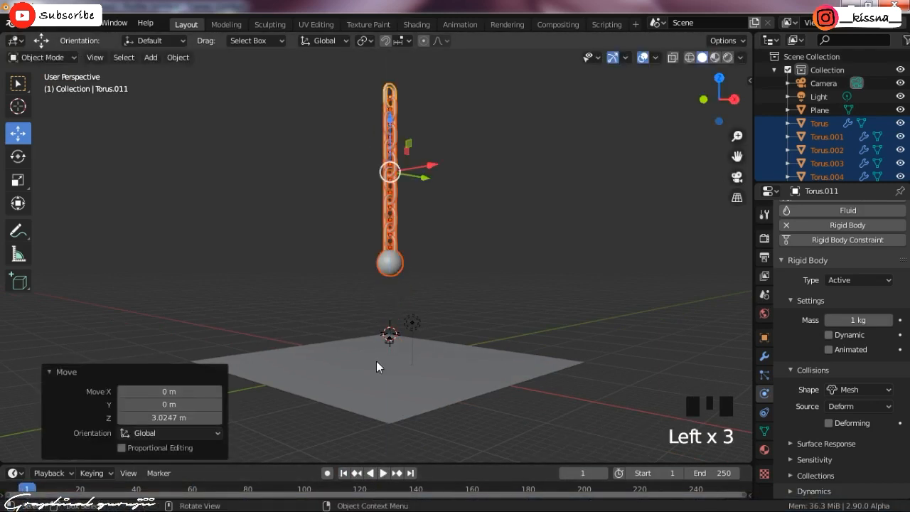
pyautogui.click(383, 473)
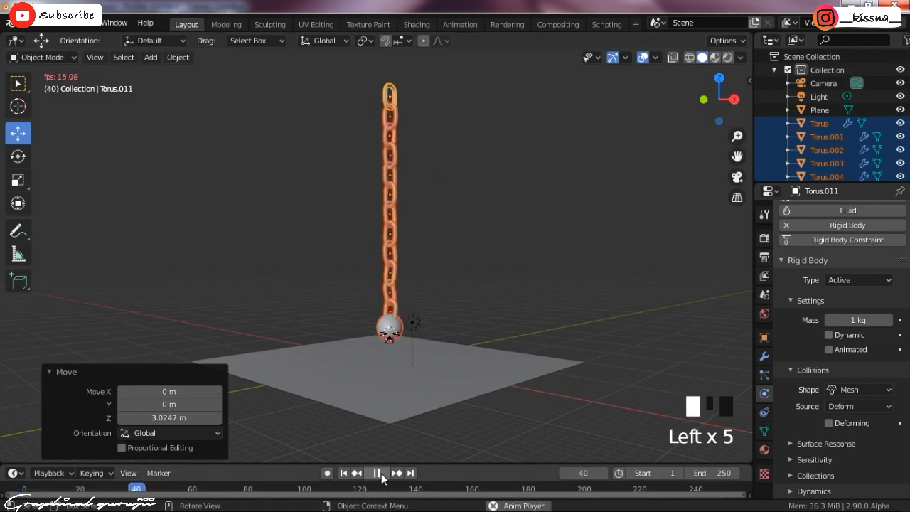
pyautogui.scroll(3, 410, 426)
pyautogui.moveTo(410, 422); pyautogui.dragTo(377, 473, button='middle')
pyautogui.click(377, 472)
pyautogui.click(344, 473)
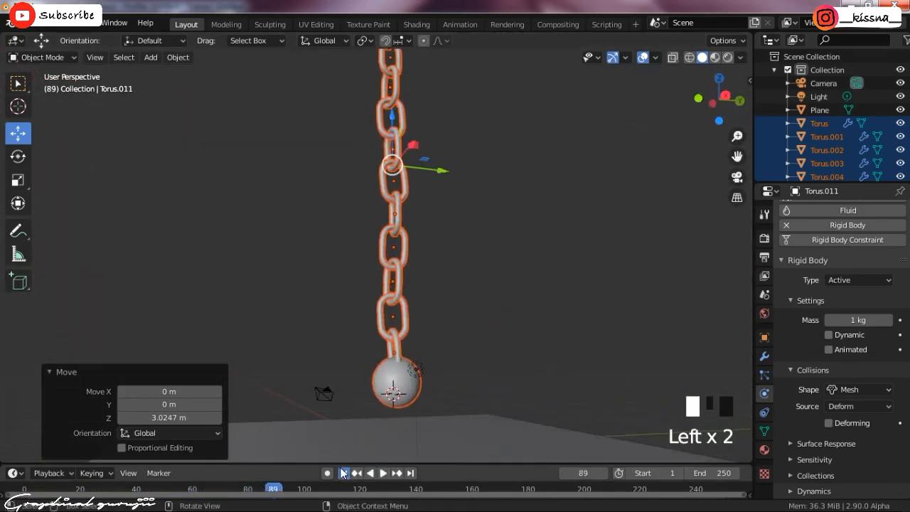
pyautogui.click(343, 473)
pyautogui.scroll(-3, 480, 299)
pyautogui.click(412, 183)
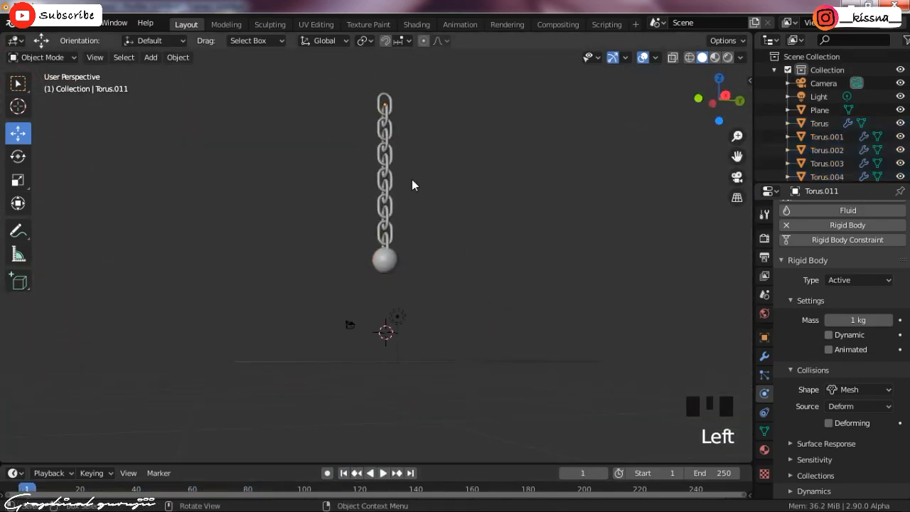
pyautogui.moveTo(340, 89); pyautogui.dragTo(396, 264)
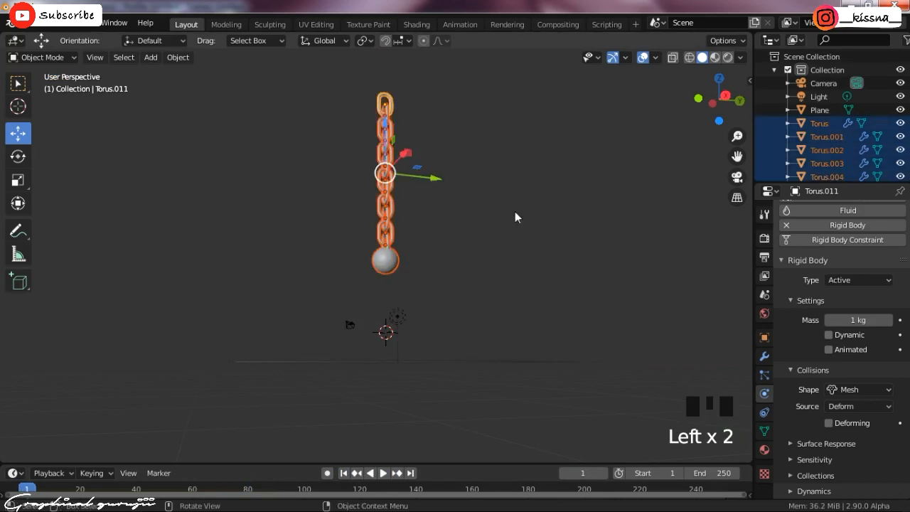
# Step: Select only the topmost chain link and snap the 3D cursor to its origin
pyautogui.moveTo(737, 156); pyautogui.dragTo(737, 217)
pyautogui.scroll(9, 650, 149)
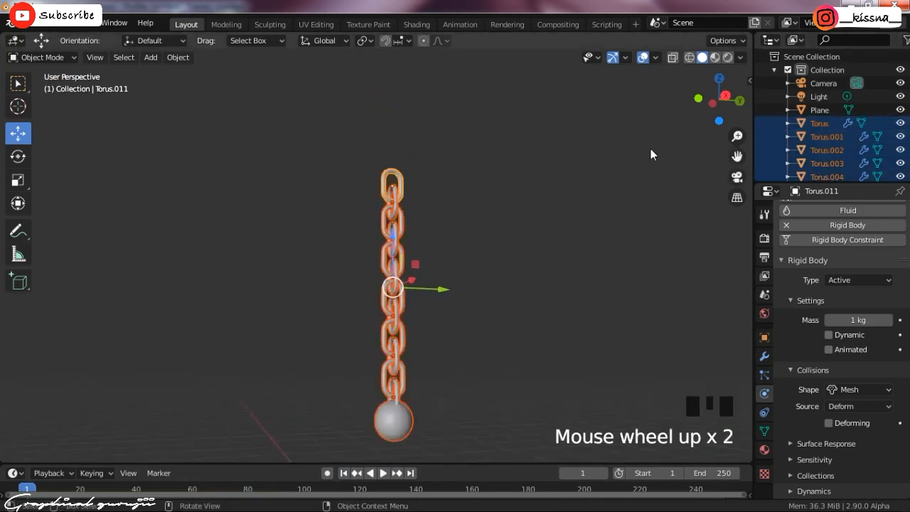
pyautogui.moveTo(707, 94); pyautogui.dragTo(714, 103)
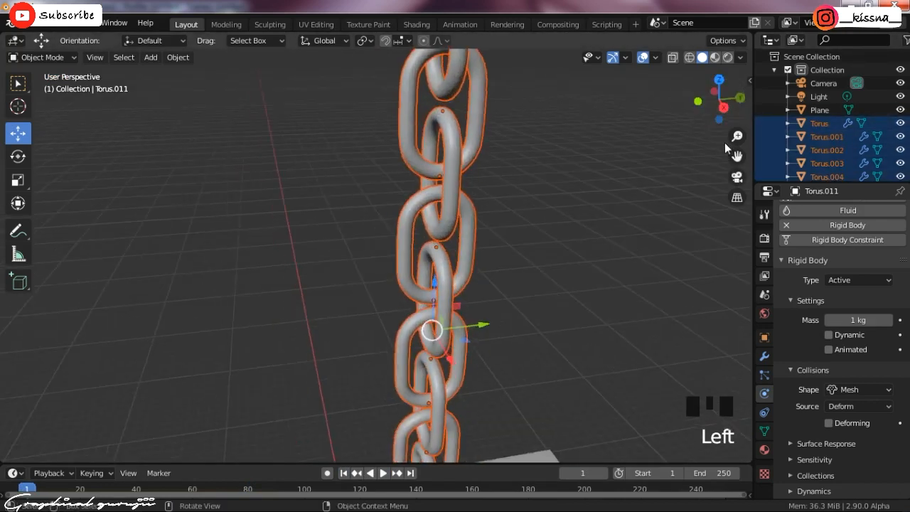
pyautogui.moveTo(737, 156); pyautogui.dragTo(699, 396)
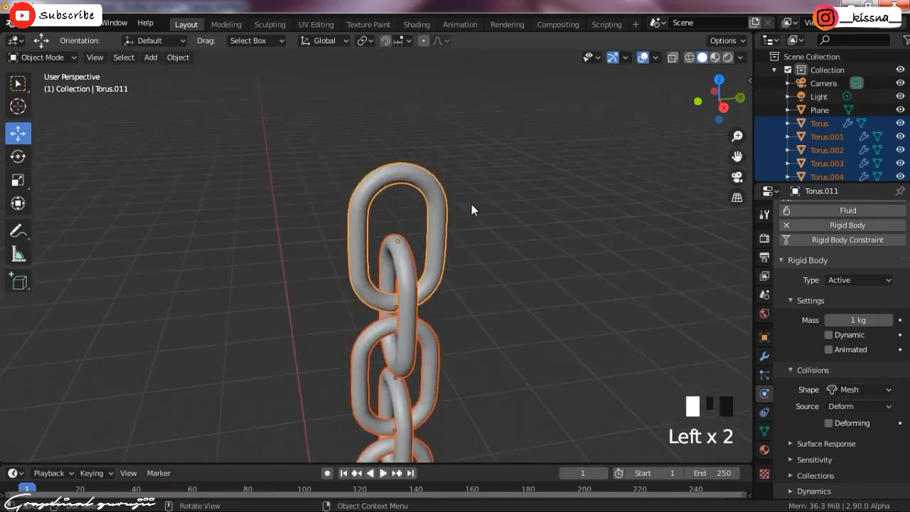
pyautogui.scroll(3, 486, 127)
pyautogui.click(487, 114)
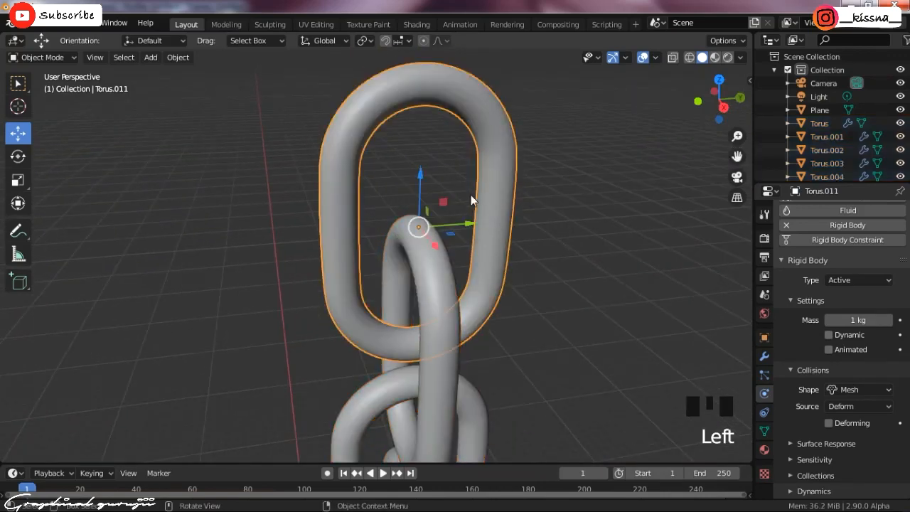
pyautogui.hotkey('shift', 's')
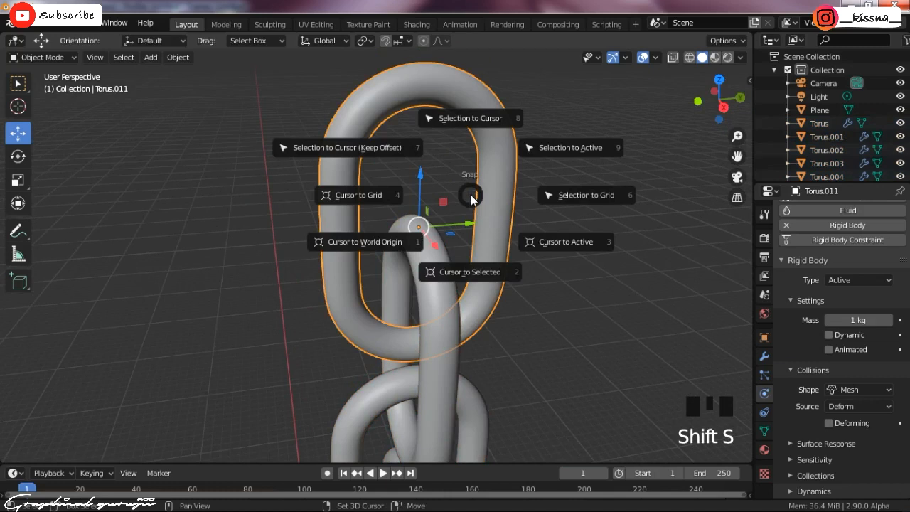
pyautogui.press('2')
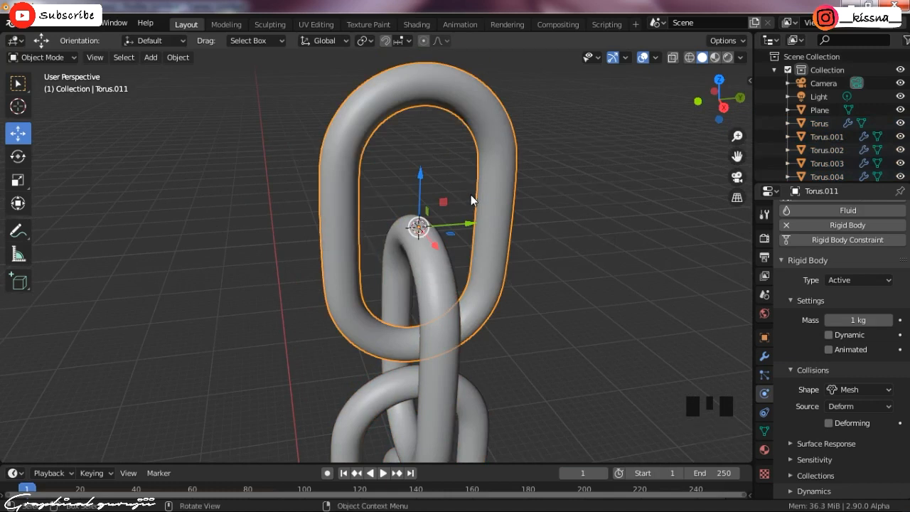
# Step: Set the transform pivot point to the 3D cursor and activate the Rotate tool for the topmost chain link
pyautogui.scroll(-3, 494, 206)
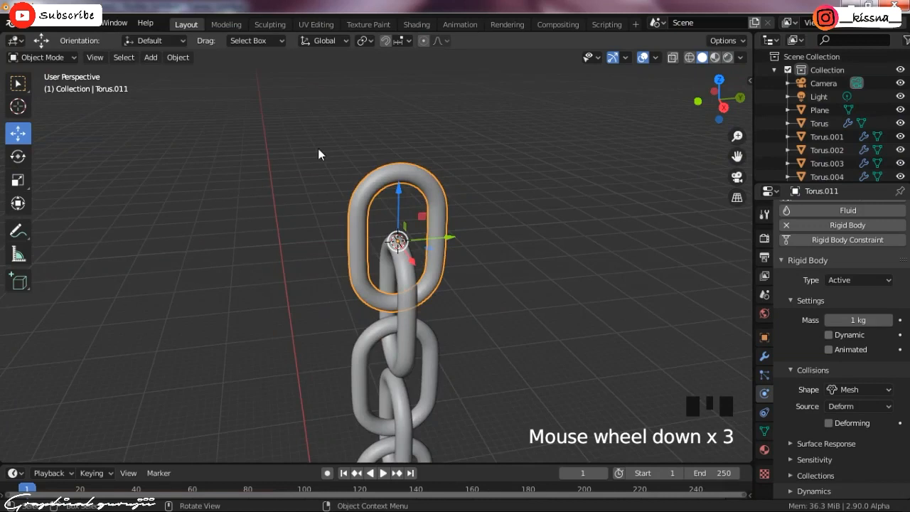
pyautogui.click(363, 41)
pyautogui.click(370, 74)
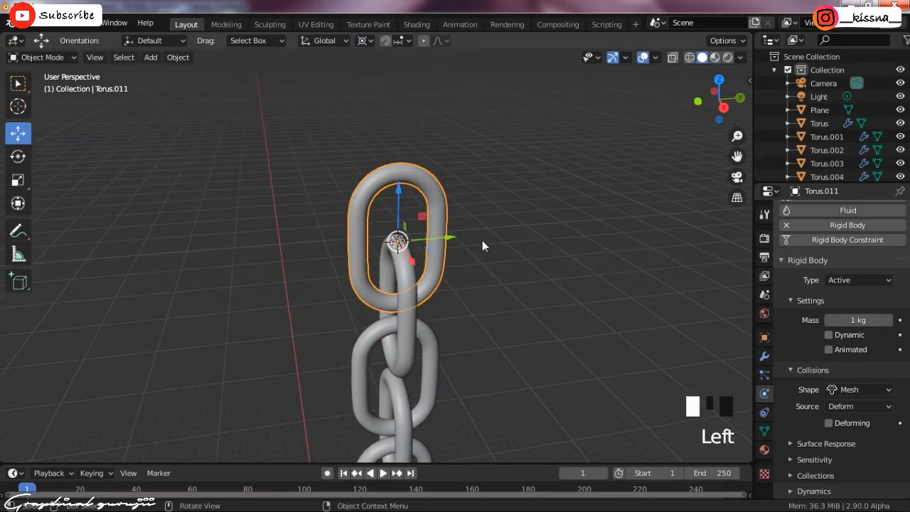
pyautogui.scroll(-4, 228, 199)
pyautogui.click(18, 156)
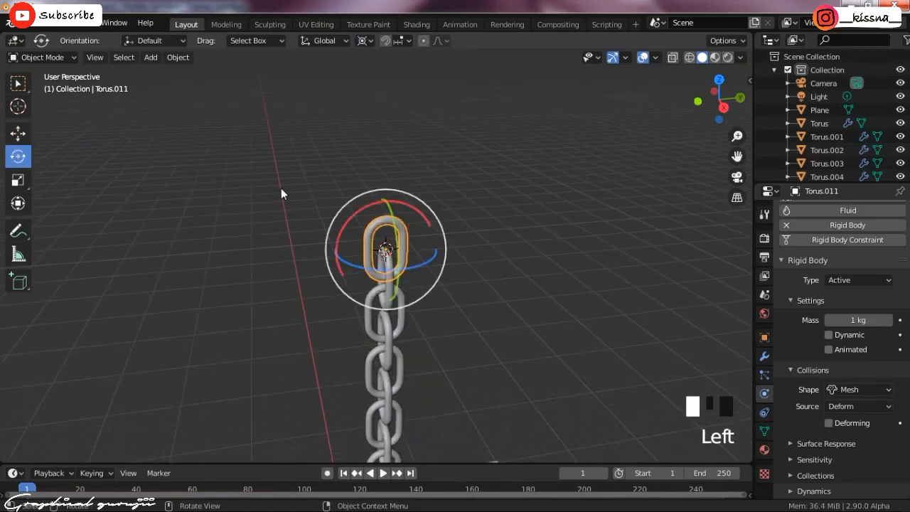
# Step: In front view, select all chain links with the ball and rotate them around the 3D cursor until the chain slants diagonally toward negative X
pyautogui.press('KP_1')
pyautogui.moveTo(427, 191); pyautogui.dragTo(449, 202)
pyautogui.rightClick(455, 203)
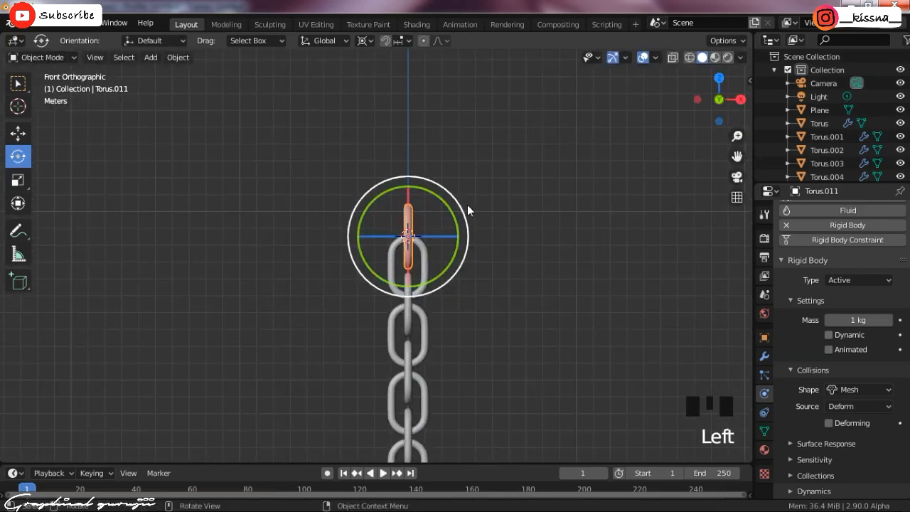
pyautogui.scroll(-6, 467, 205)
pyautogui.moveTo(270, 230); pyautogui.dragTo(406, 402)
pyautogui.moveTo(419, 209); pyautogui.dragTo(438, 248)
pyautogui.click(506, 318)
pyautogui.scroll(-2, 507, 307)
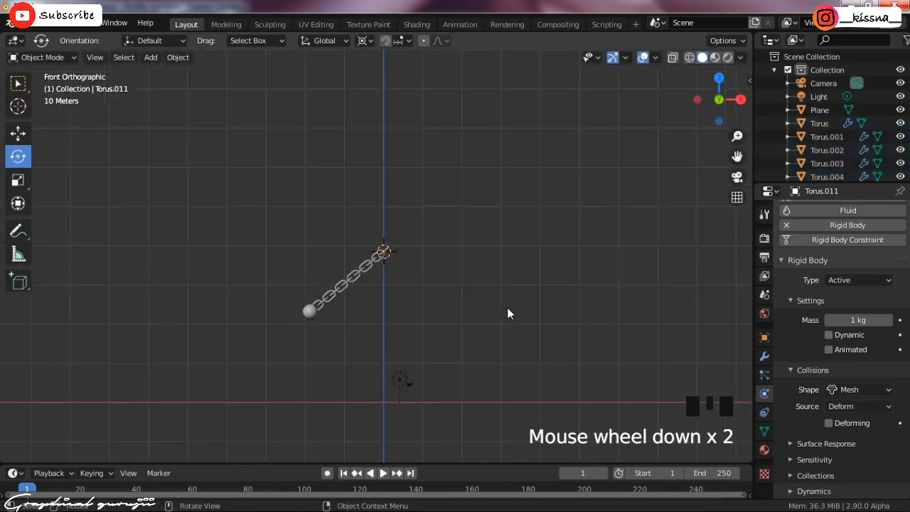
# Step: Play the swing simulation, examine the moving chain, ball and topmost link from several angles, and stop playback
pyautogui.moveTo(507, 307); pyautogui.dragTo(463, 332, button='middle')
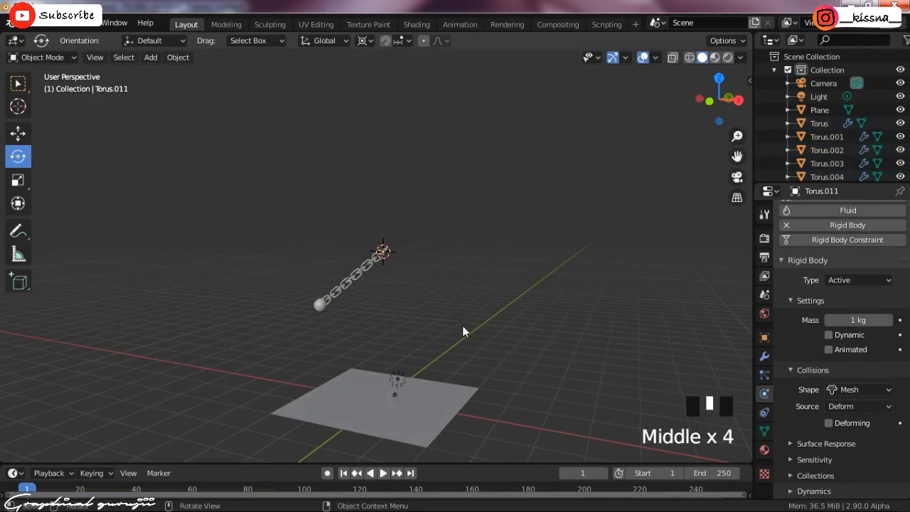
pyautogui.click(385, 473)
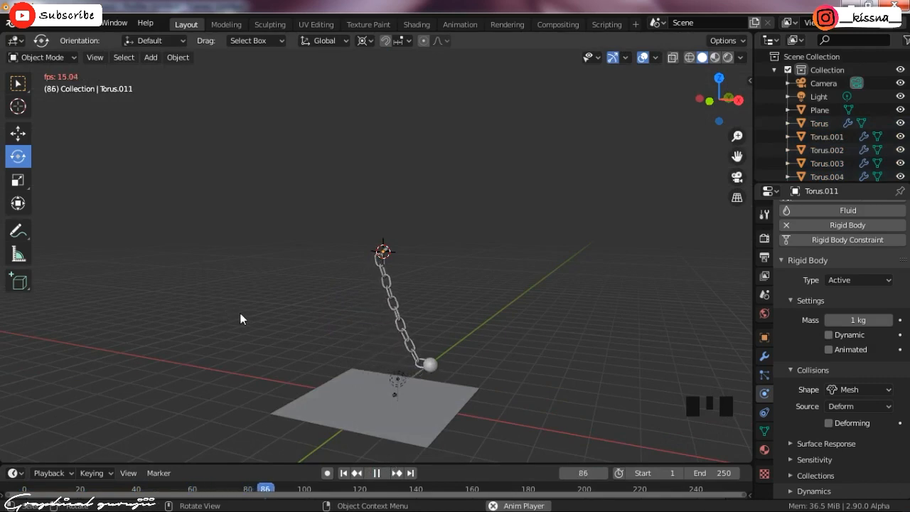
pyautogui.moveTo(240, 312); pyautogui.dragTo(625, 320, button='middle')
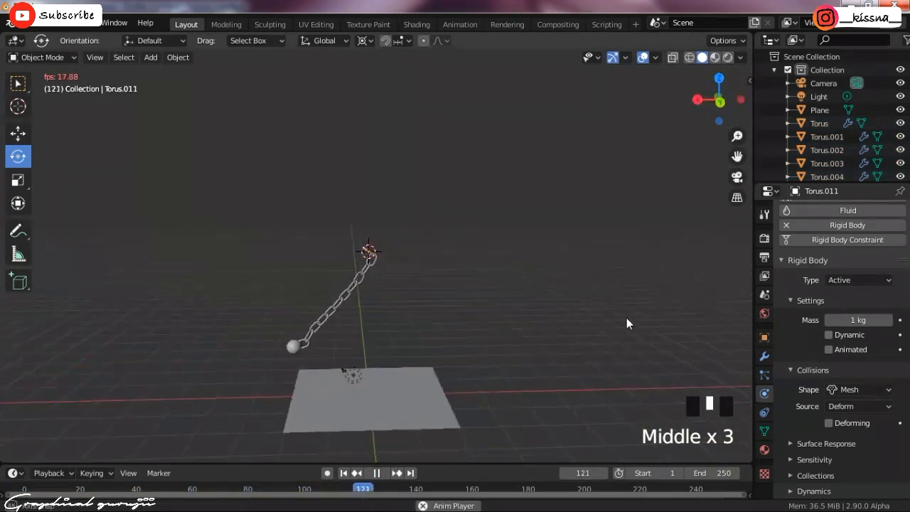
pyautogui.scroll(9, 404, 277)
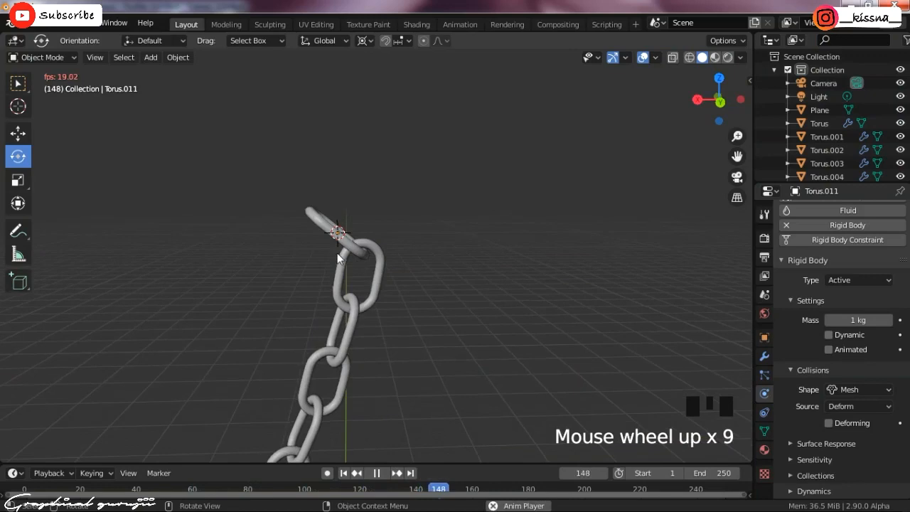
pyautogui.click(312, 223)
pyautogui.scroll(-5, 478, 342)
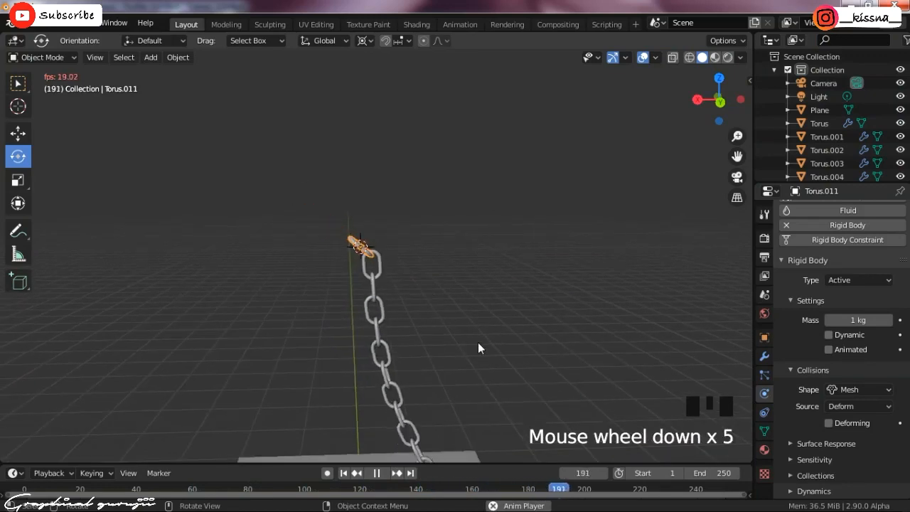
pyautogui.moveTo(477, 342); pyautogui.dragTo(308, 372, button='middle')
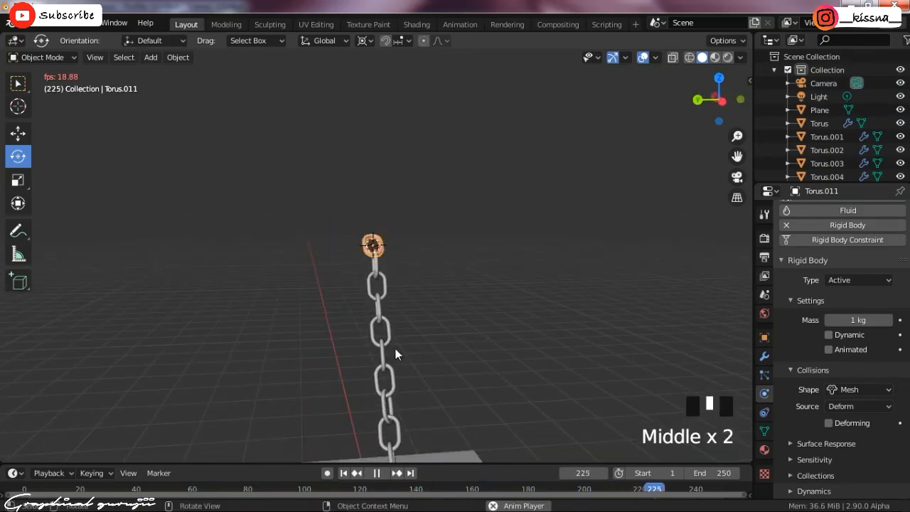
pyautogui.scroll(-3, 395, 343)
pyautogui.moveTo(394, 344); pyautogui.dragTo(388, 470, button='middle')
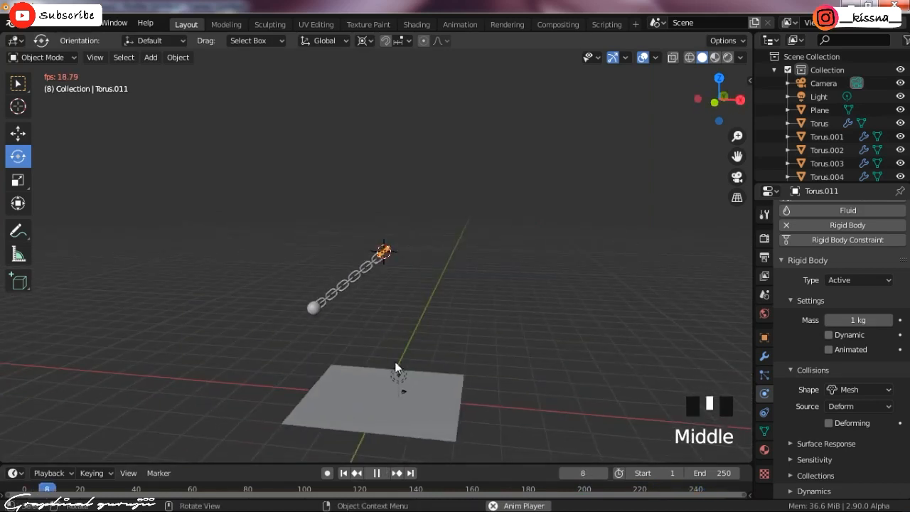
pyautogui.scroll(2, 398, 398)
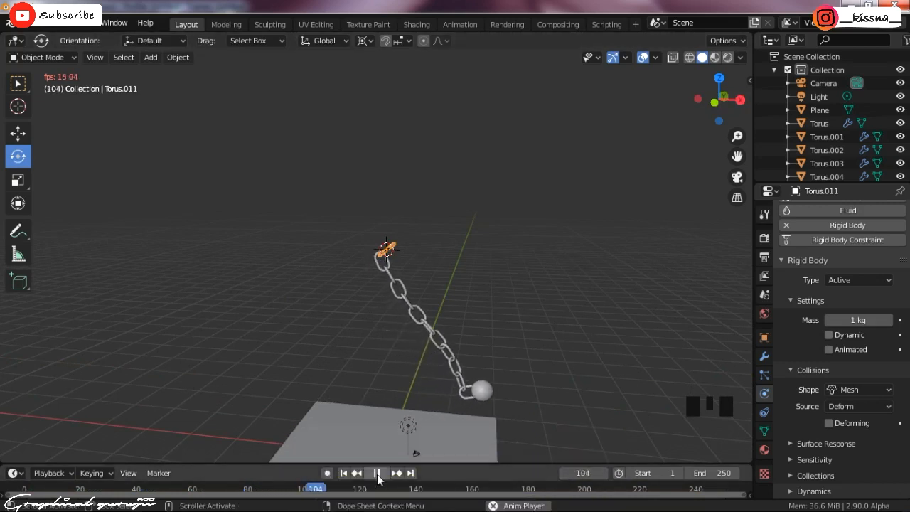
pyautogui.click(377, 474)
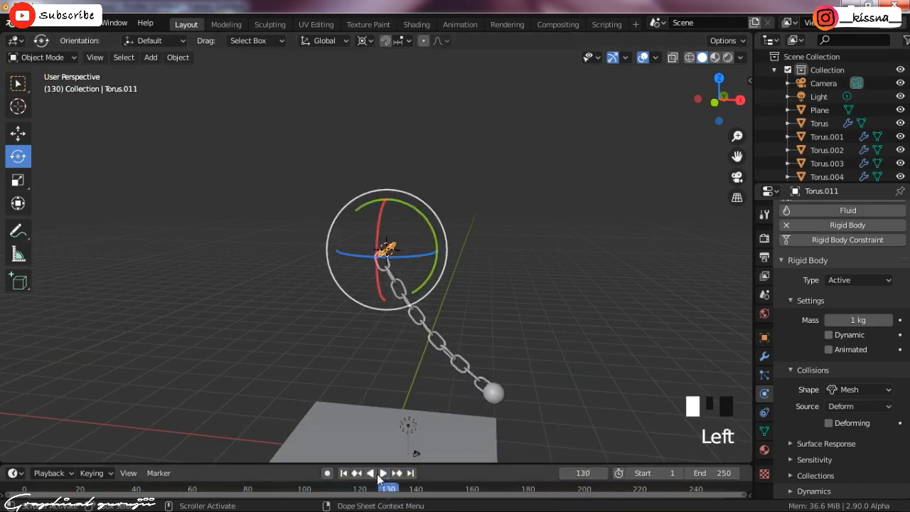